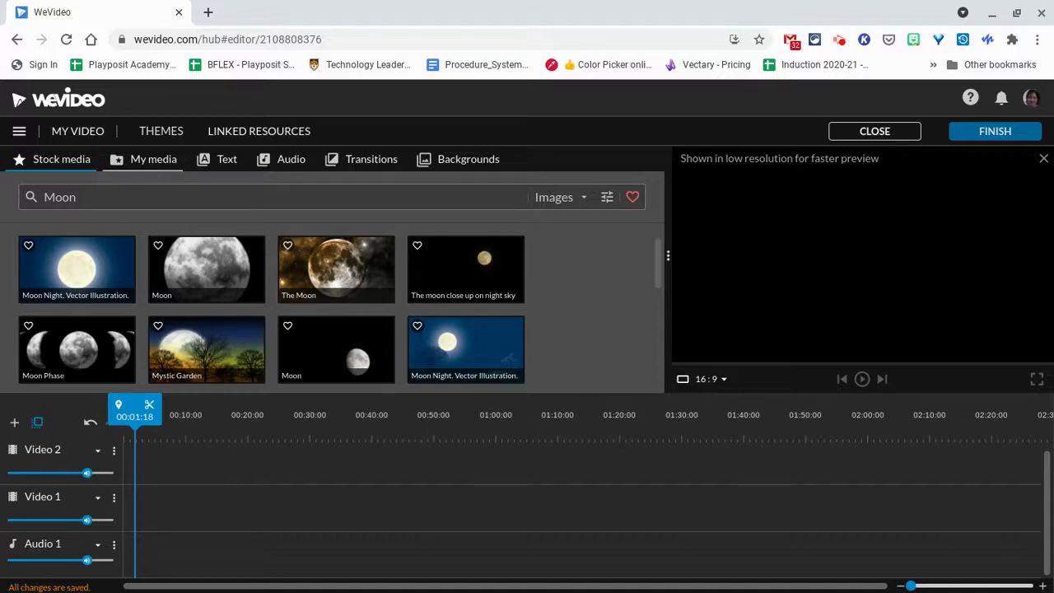
# Look over the personal media library and the editor's main menu options
pyautogui.click(149, 164)
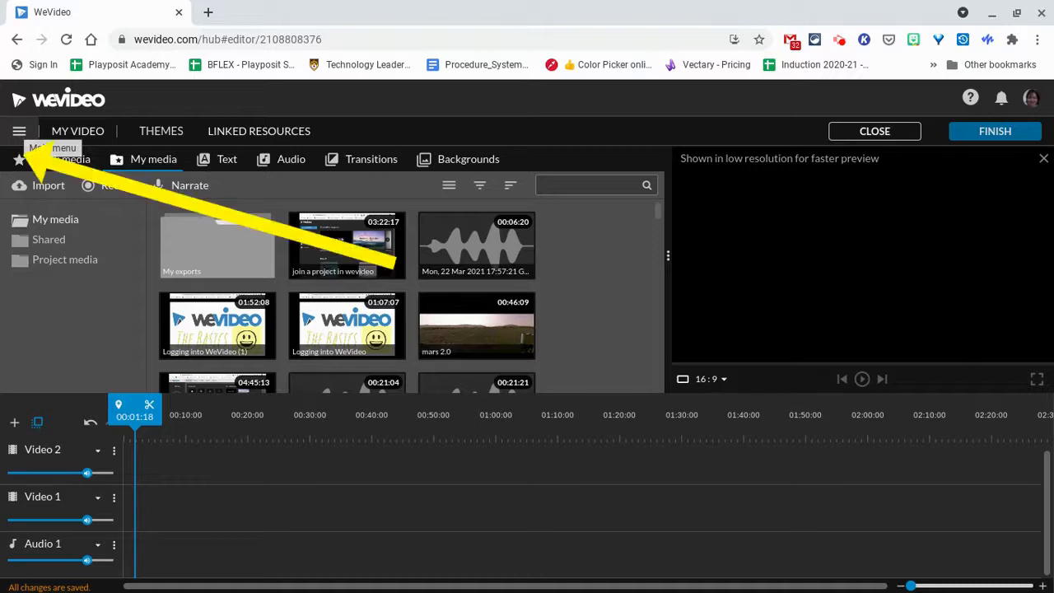
pyautogui.click(22, 132)
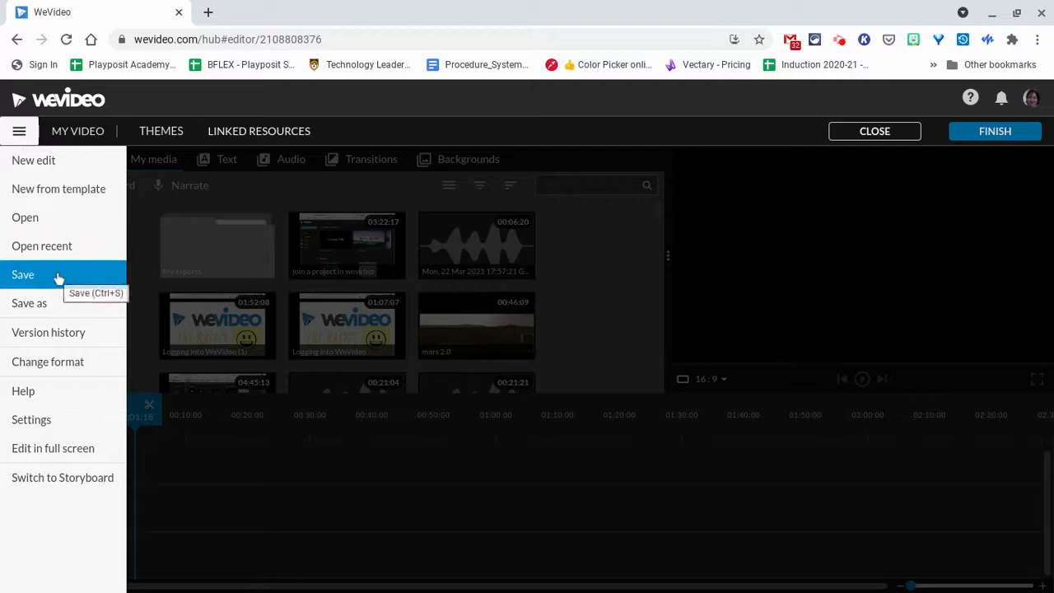
pyautogui.click(19, 134)
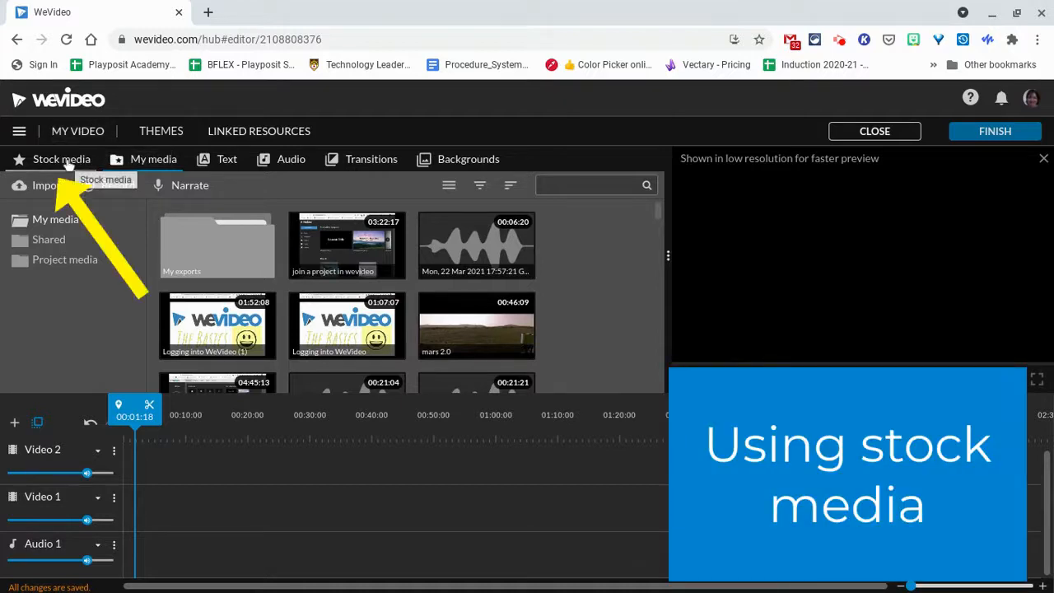
# Search the stock media for "Paris" and show all media types
pyautogui.click(64, 162)
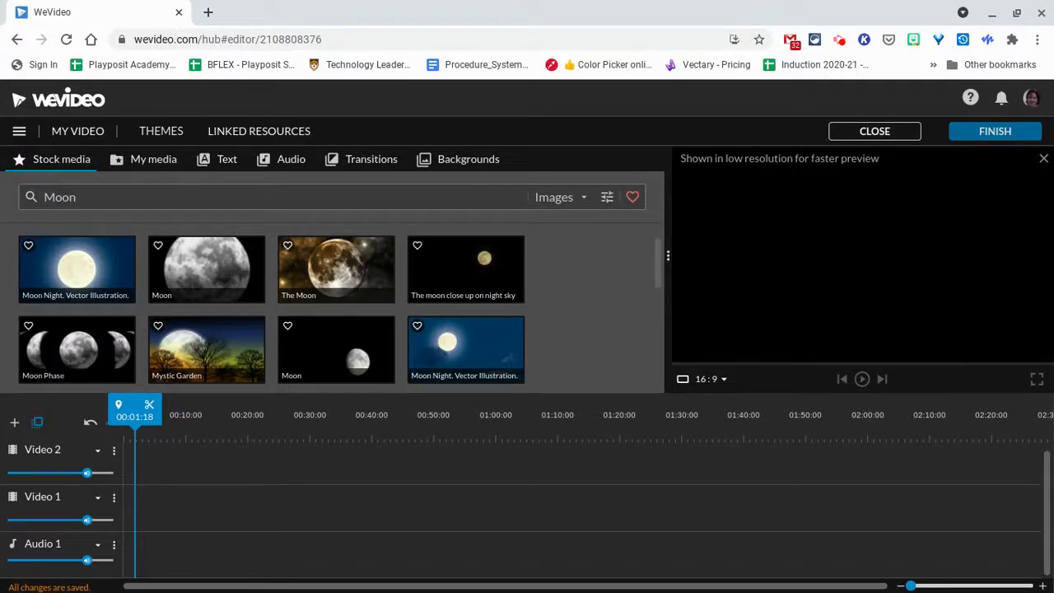
pyautogui.doubleClick(98, 197)
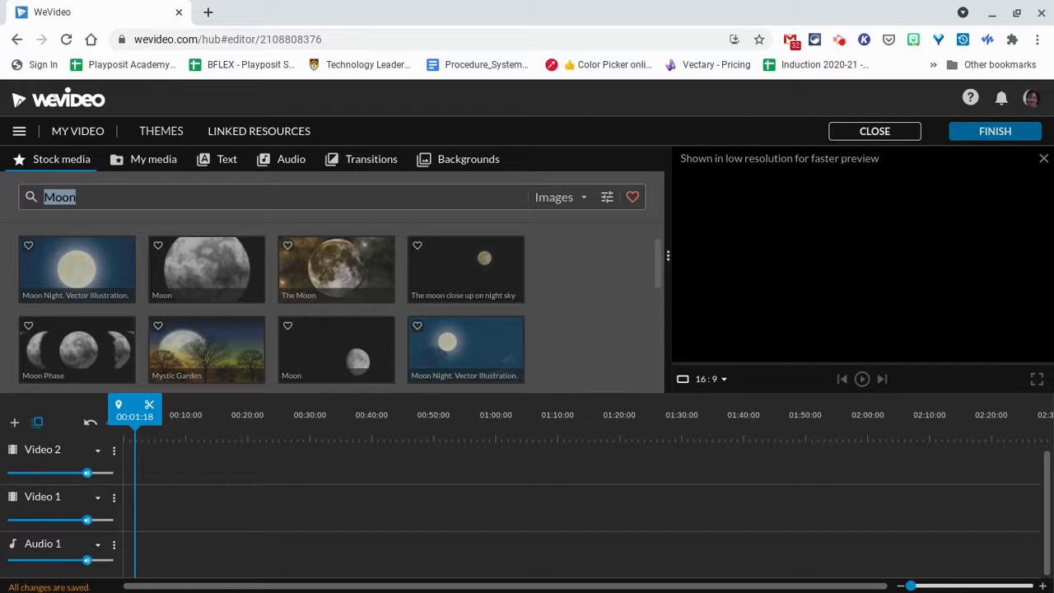
pyautogui.write('Paris')
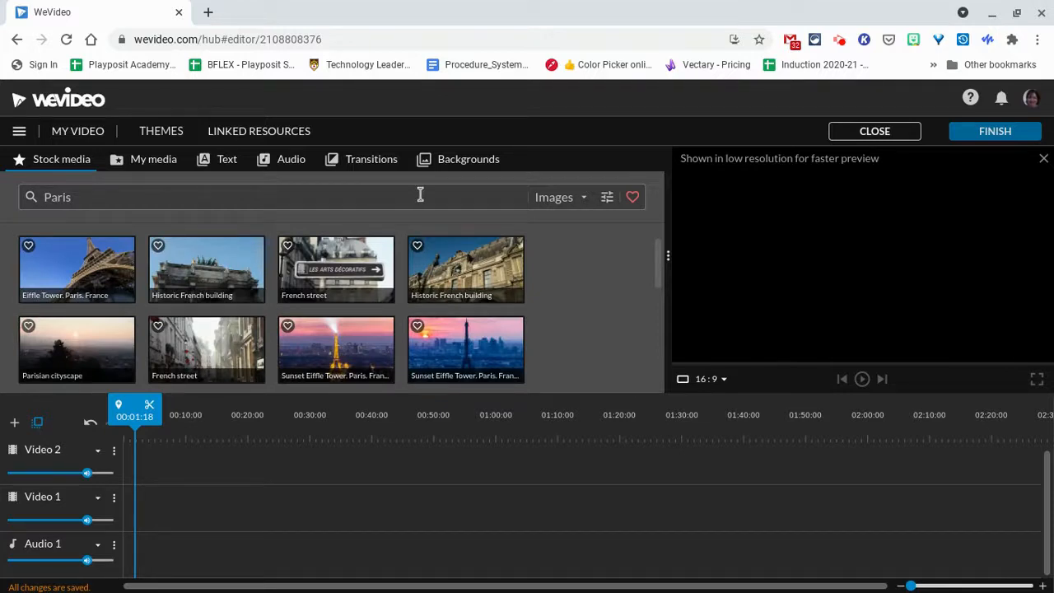
pyautogui.click(582, 200)
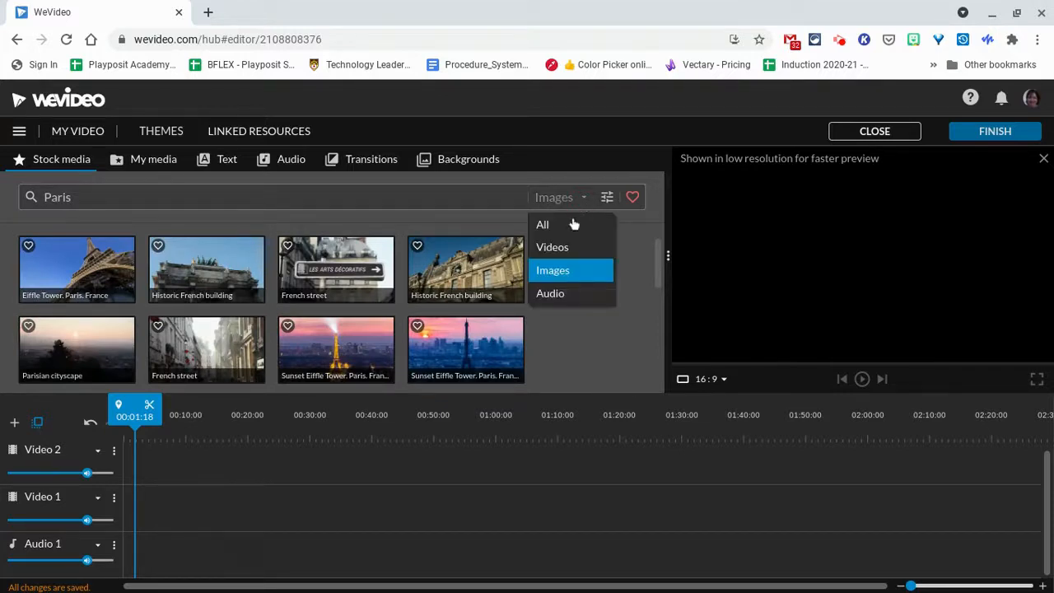
pyautogui.click(571, 224)
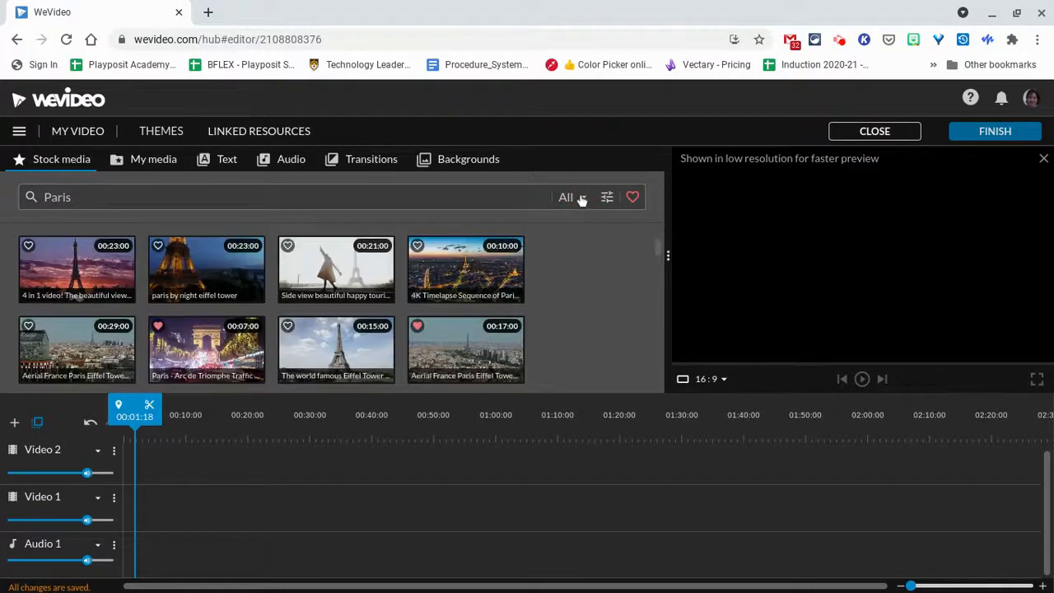
pyautogui.click(581, 200)
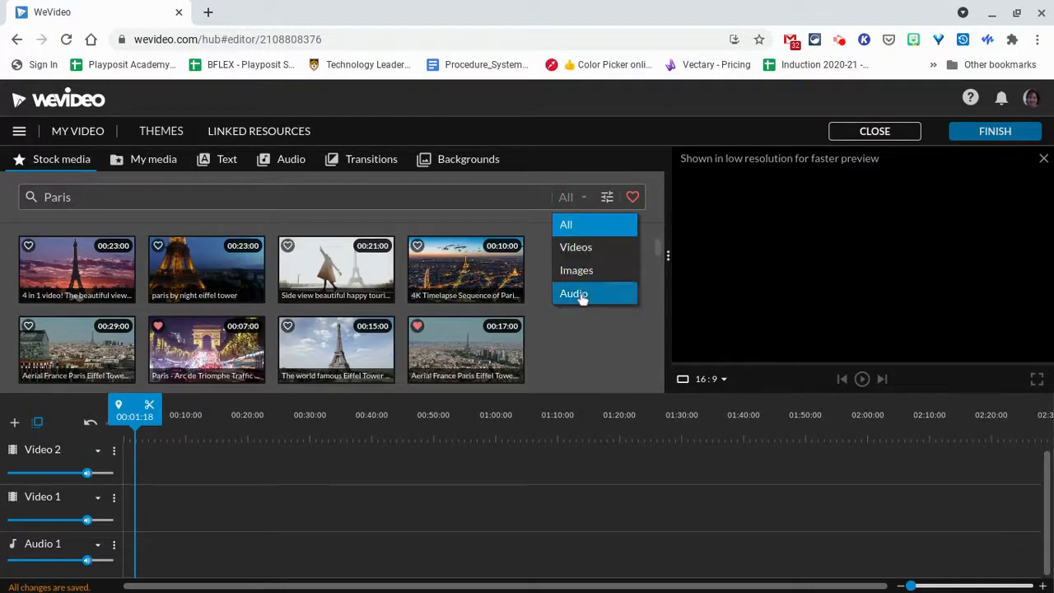
pyautogui.click(539, 187)
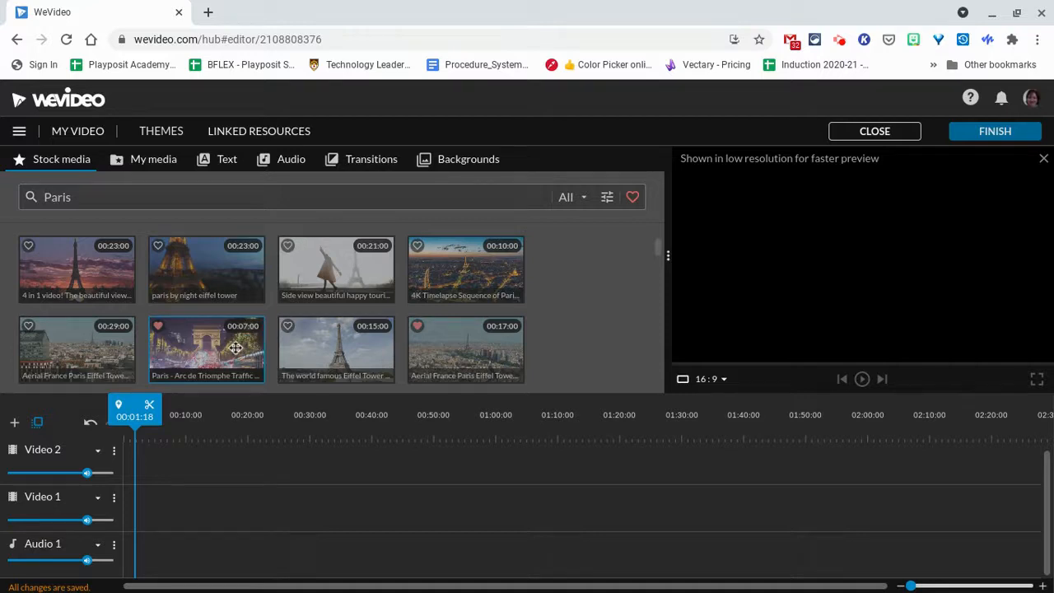
# Place the 21-second stock clip of the woman walking by the Eiffel Tower at the start of Video 1 and preview it
pyautogui.scroll(-3, 302, 350)
pyautogui.scroll(3, 302, 350)
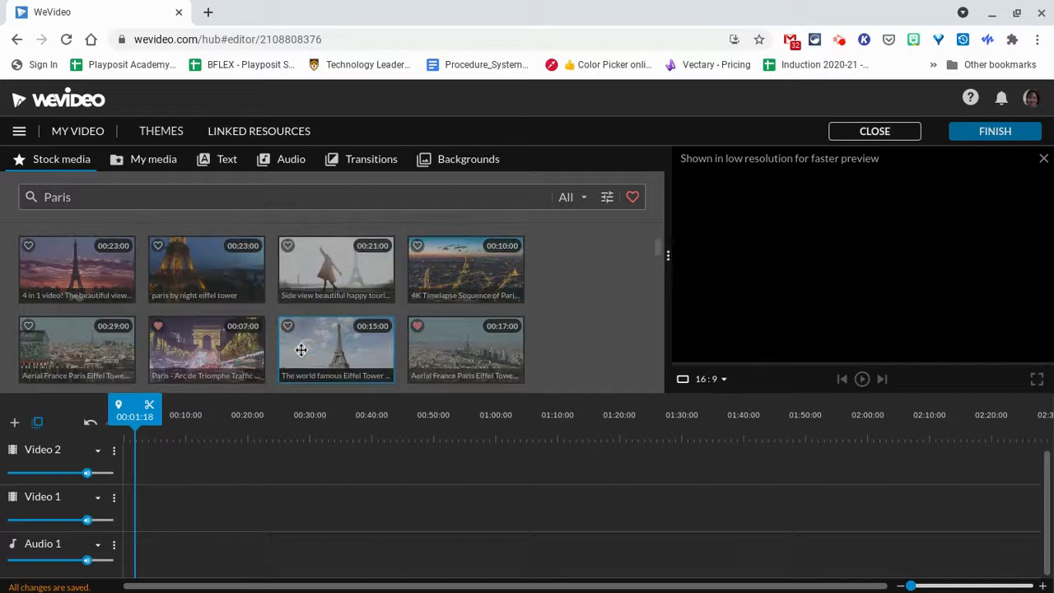
pyautogui.click(333, 284)
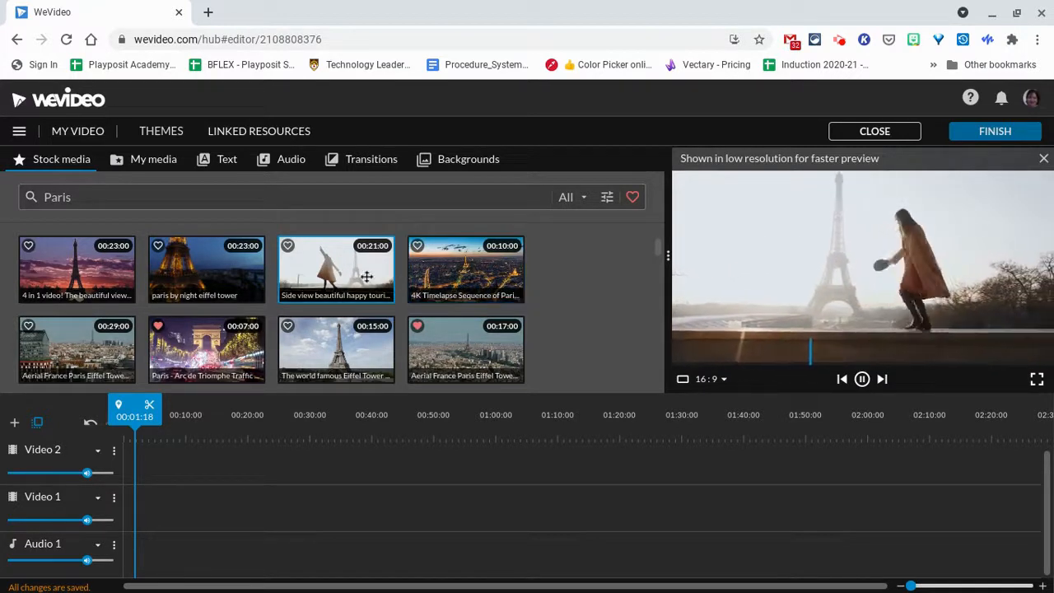
pyautogui.moveTo(367, 277); pyautogui.dragTo(119, 497)
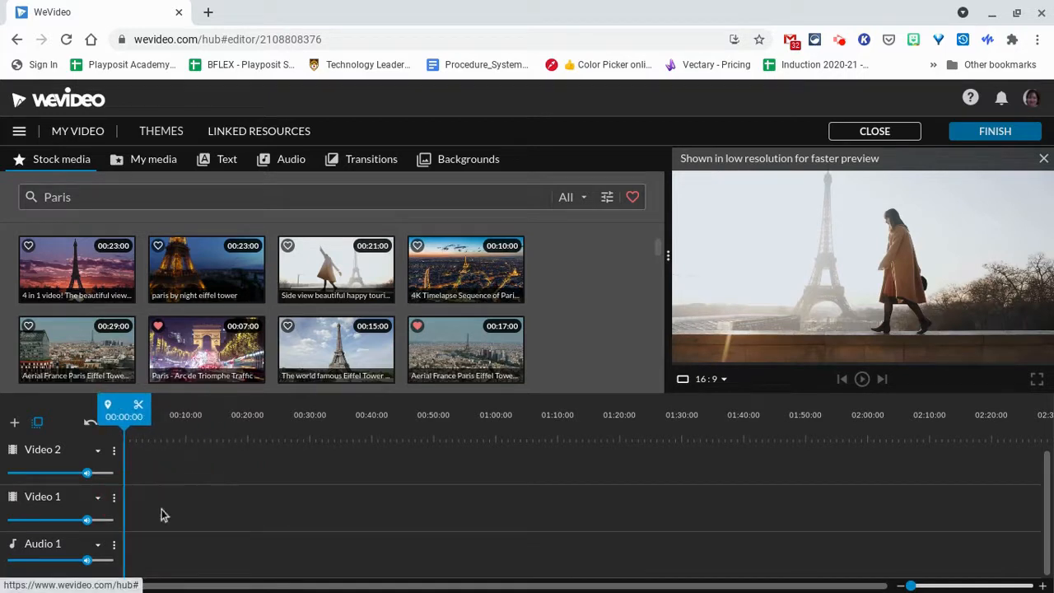
pyautogui.click(346, 259)
pyautogui.moveTo(331, 306); pyautogui.dragTo(146, 514)
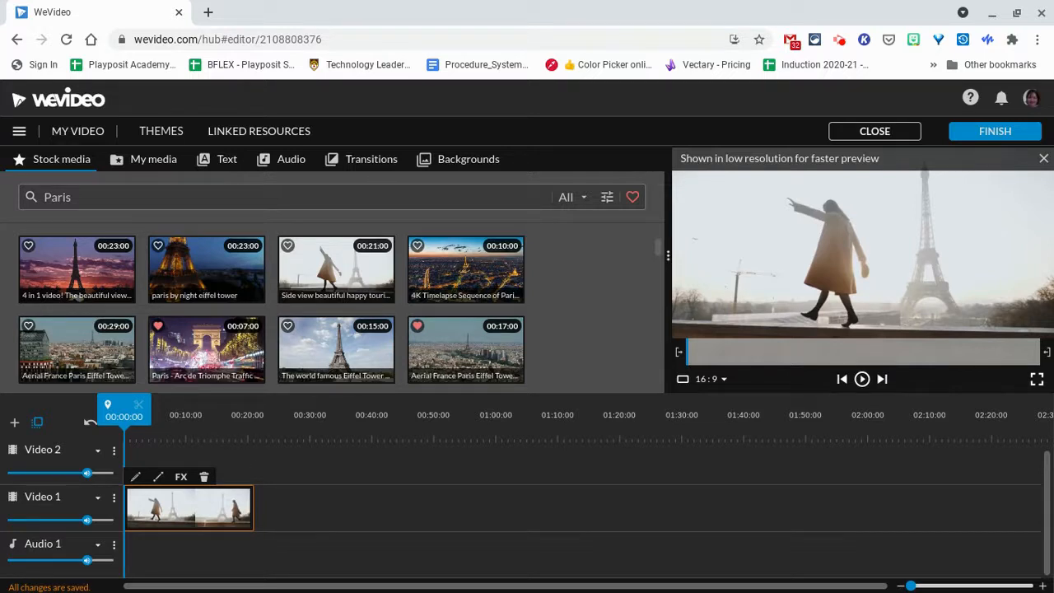
pyautogui.press('space')
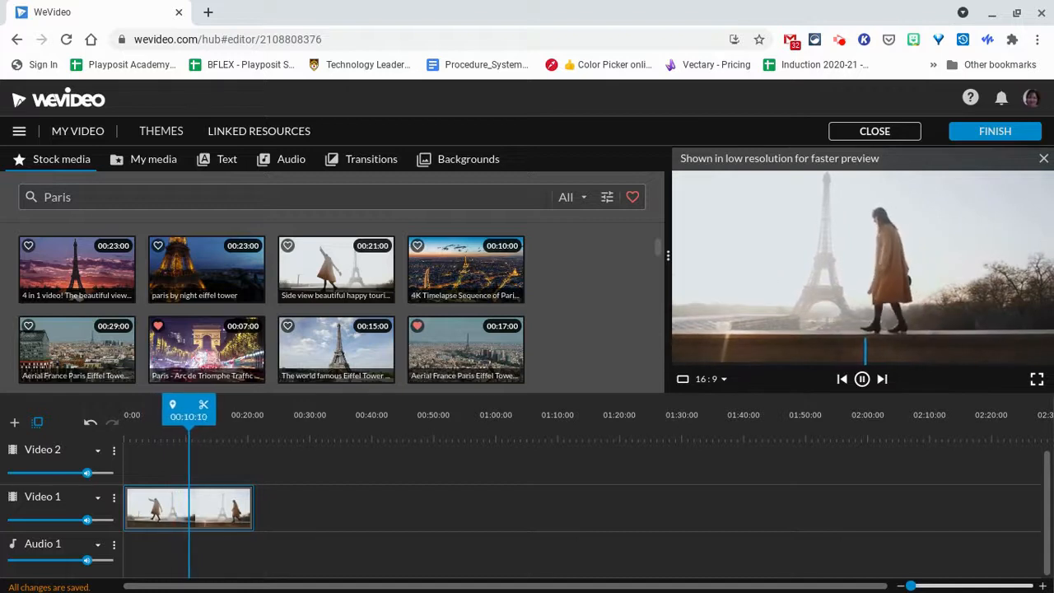
pyautogui.click(164, 508)
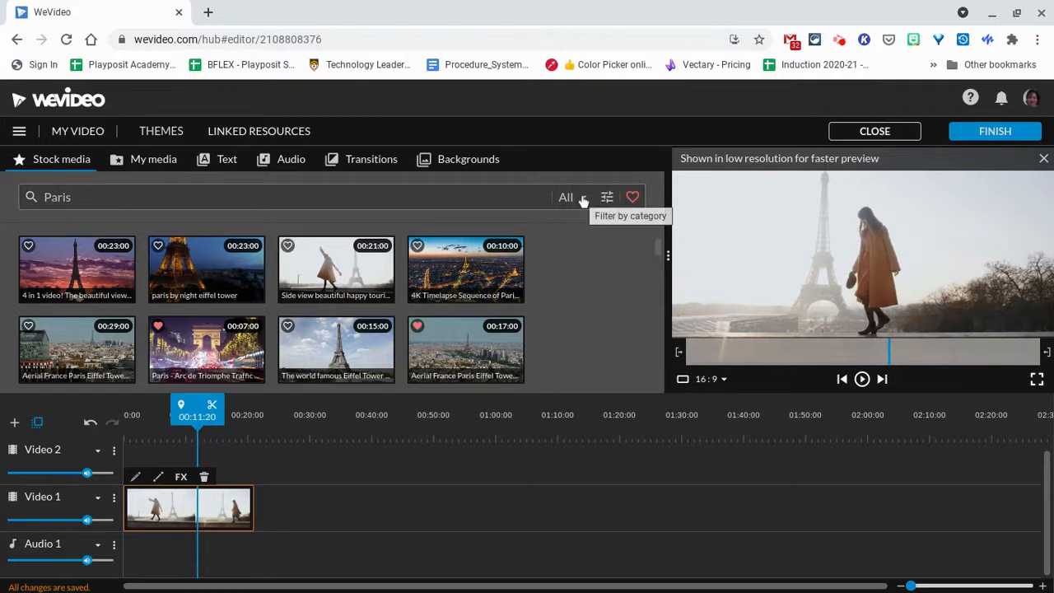
# Filter the Paris stock results to images and place the portrait "French street" photo directly after the clip on Video 1
pyautogui.scroll(-10, 445, 256)
pyautogui.scroll(-10, 446, 256)
pyautogui.scroll(5, 466, 354)
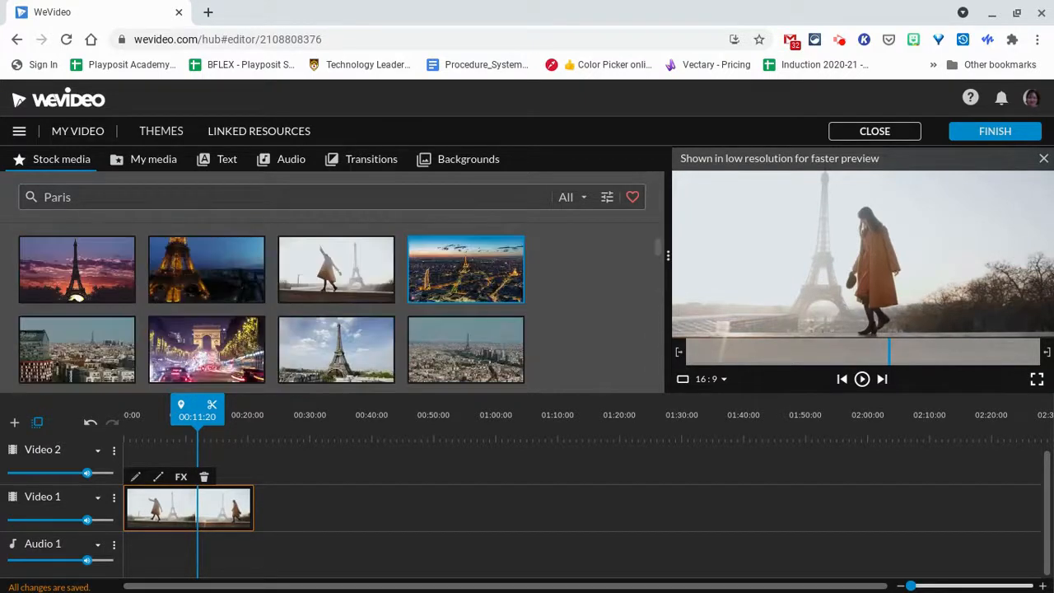
pyautogui.click(579, 201)
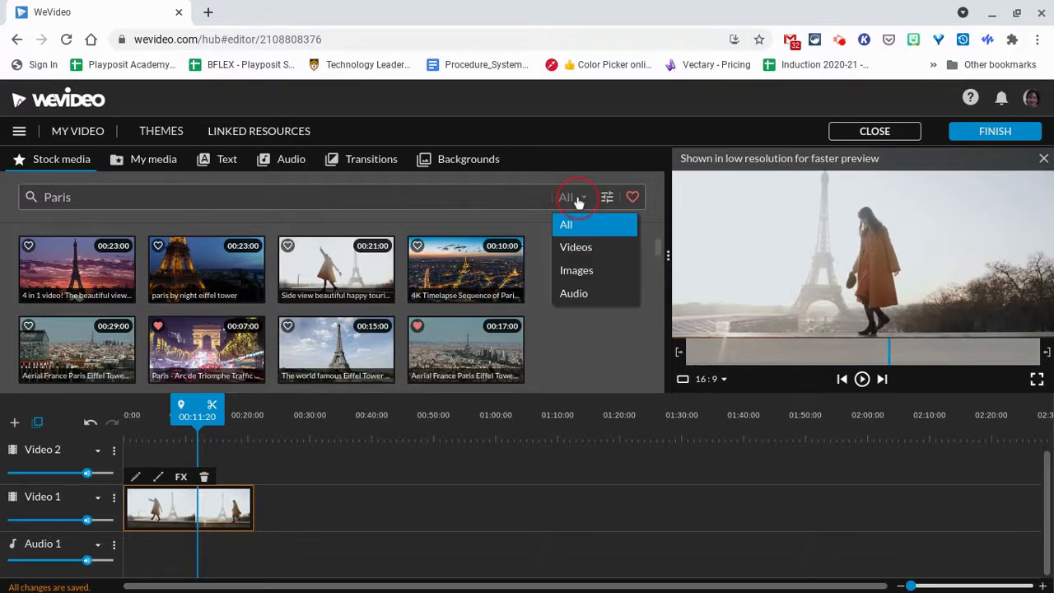
pyautogui.click(579, 271)
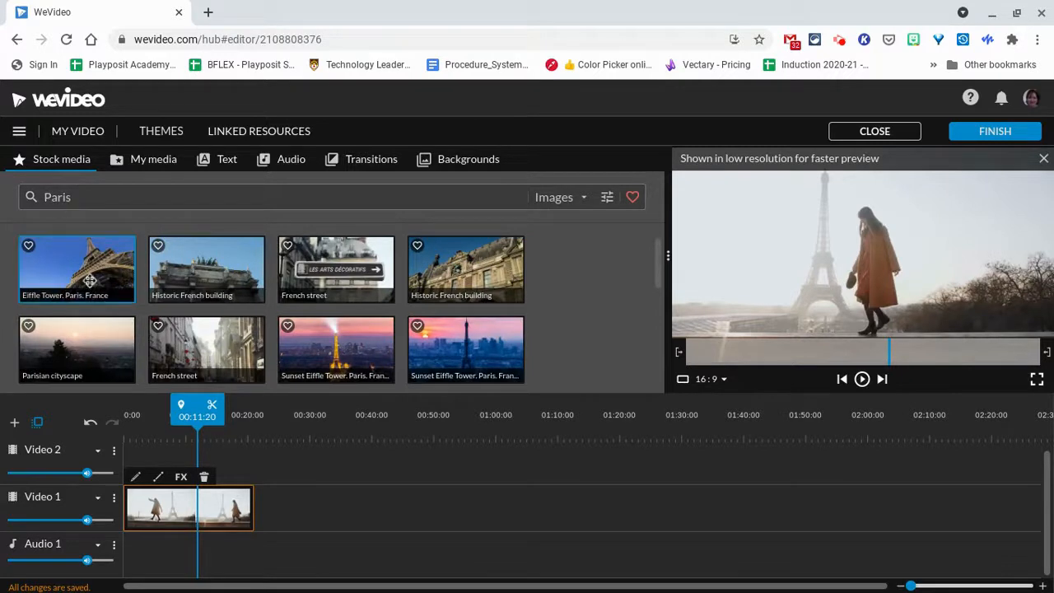
pyautogui.scroll(-1, 90, 288)
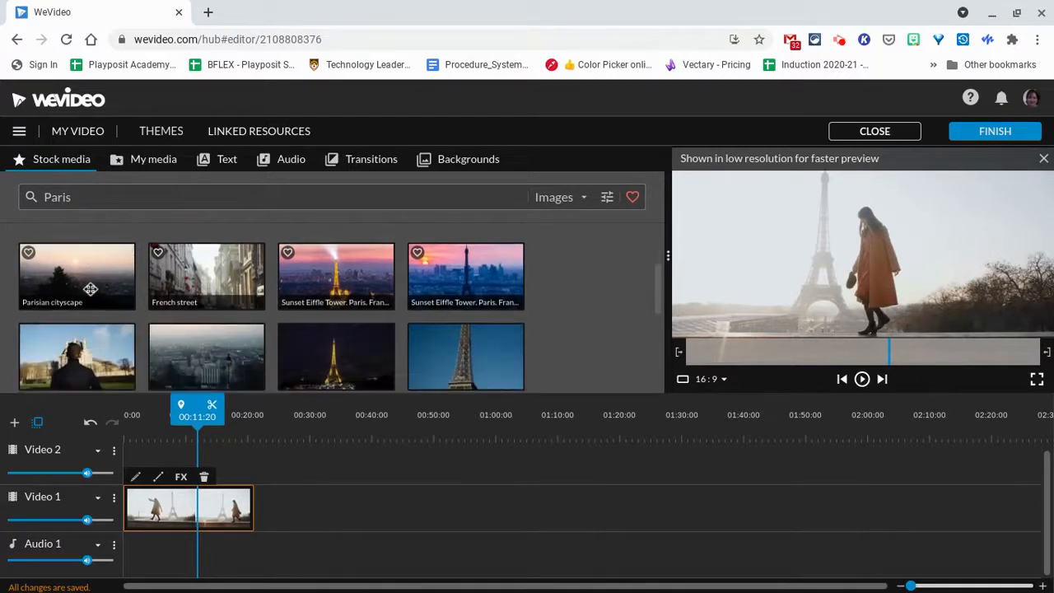
pyautogui.click(183, 271)
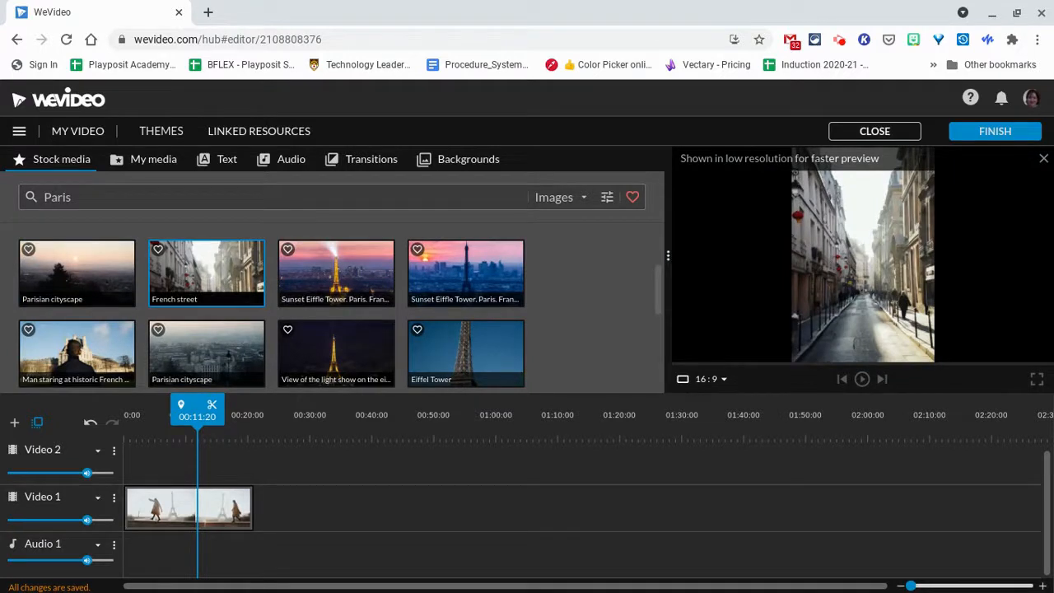
pyautogui.moveTo(241, 342); pyautogui.dragTo(277, 448)
pyautogui.moveTo(276, 476); pyautogui.dragTo(273, 500)
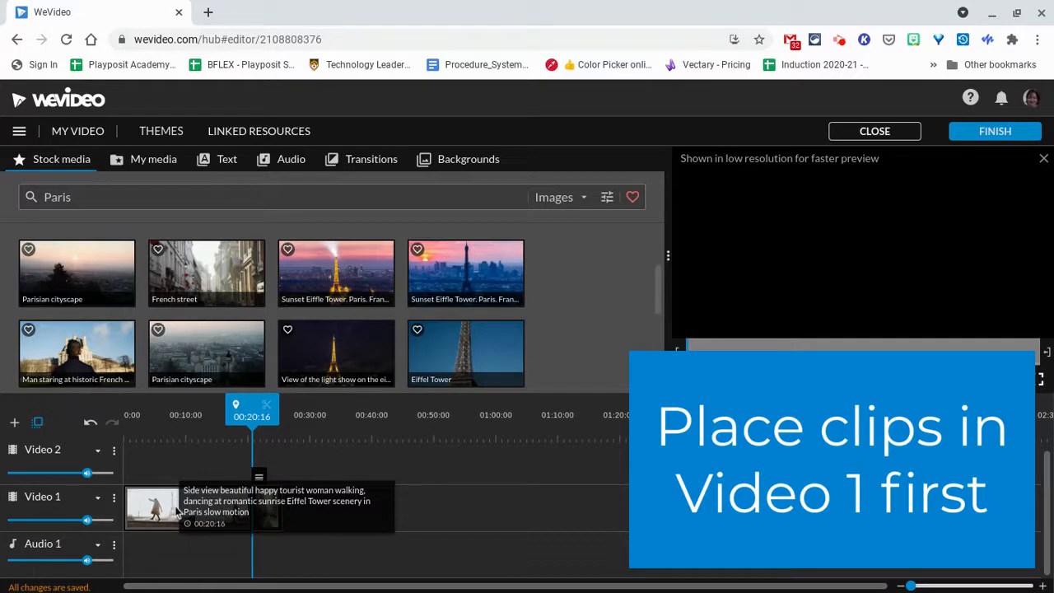
# Play the timeline through the street photo and inspect the join between the clip and the photo
pyautogui.press('space')
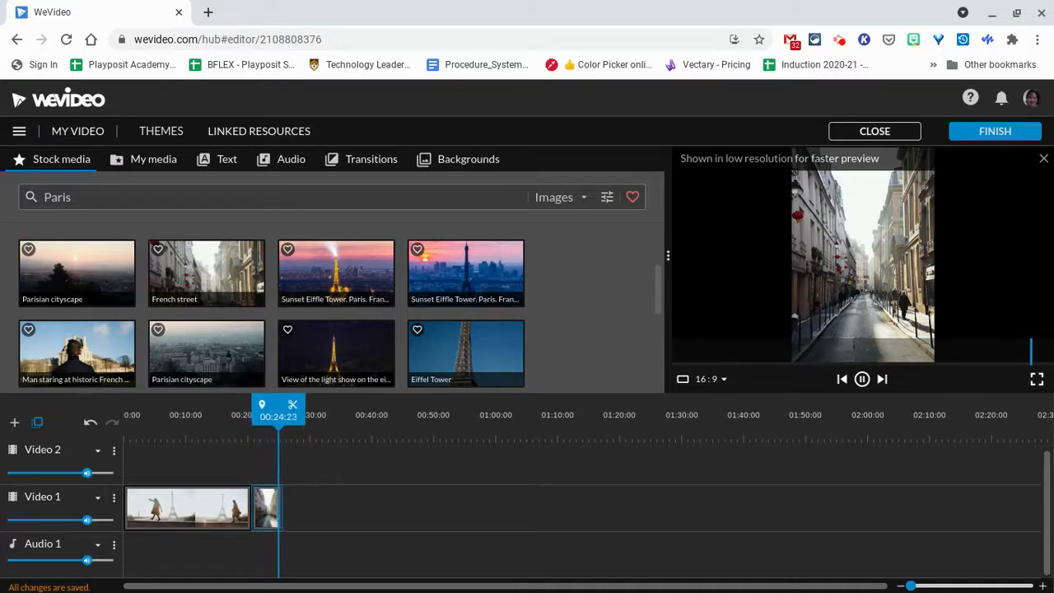
pyautogui.press('space')
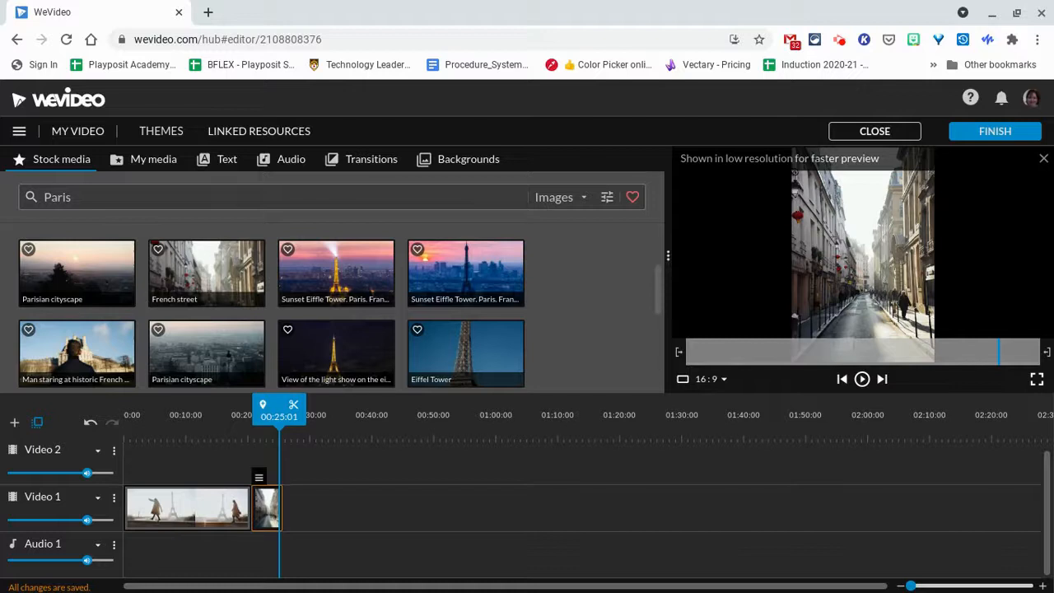
pyautogui.click(227, 504)
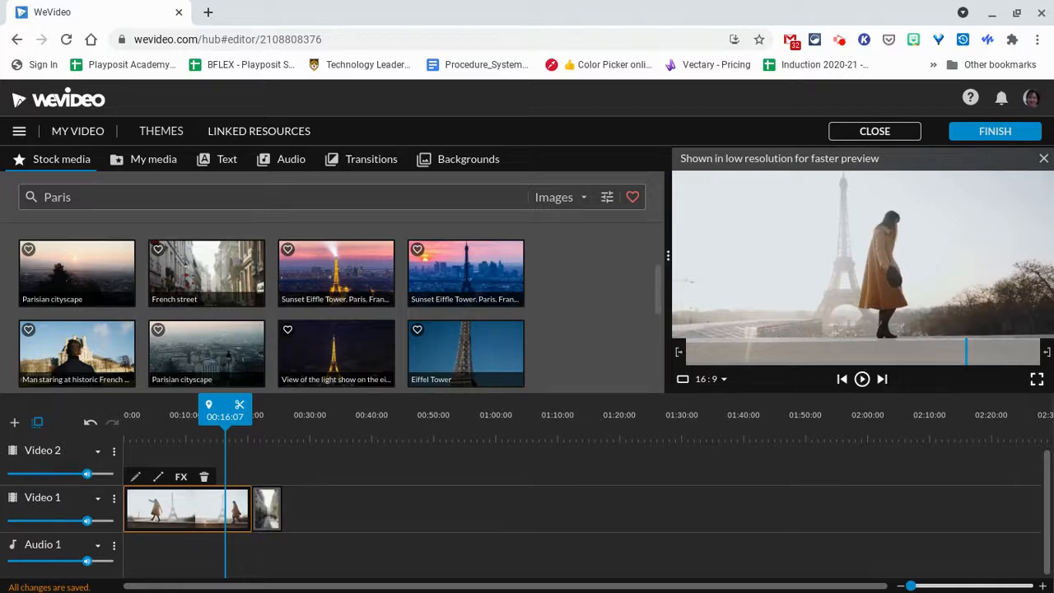
pyautogui.click(253, 515)
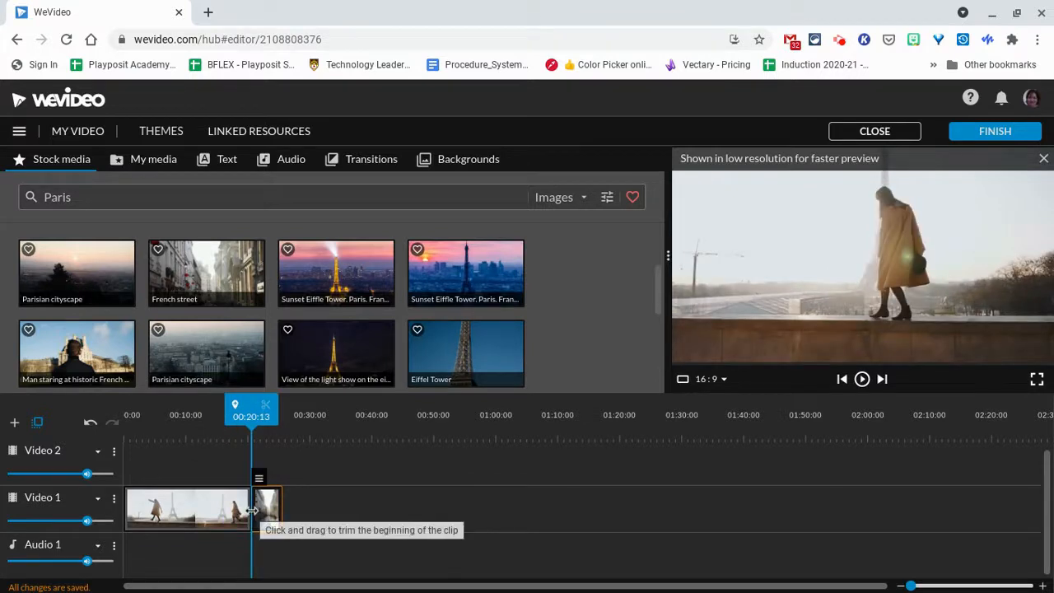
# Trim the ending of the Eiffel Tower clip on Video 1 back to about 00:13:24
pyautogui.click(237, 515)
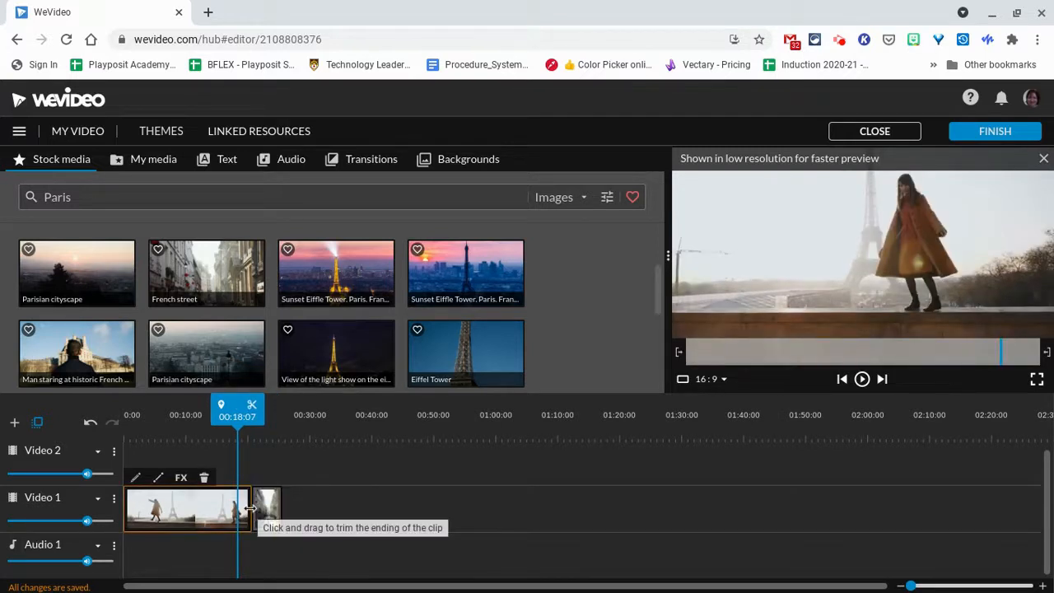
pyautogui.click(251, 510)
pyautogui.moveTo(251, 509); pyautogui.dragTo(210, 513)
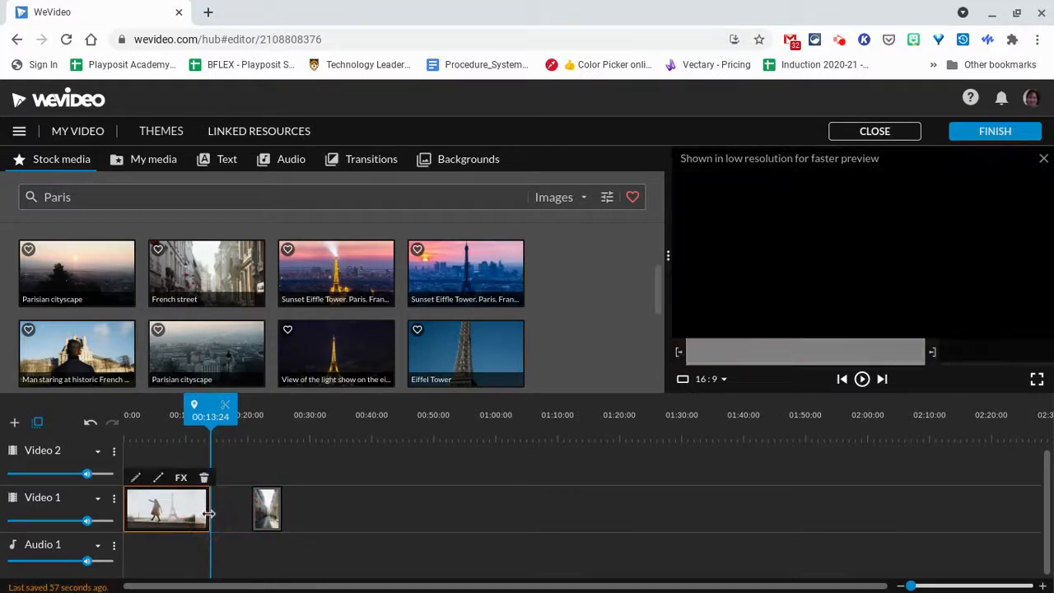
# Split the trimmed Eiffel Tower clip on Video 1 at 00:07:08
pyautogui.moveTo(194, 374); pyautogui.dragTo(188, 434)
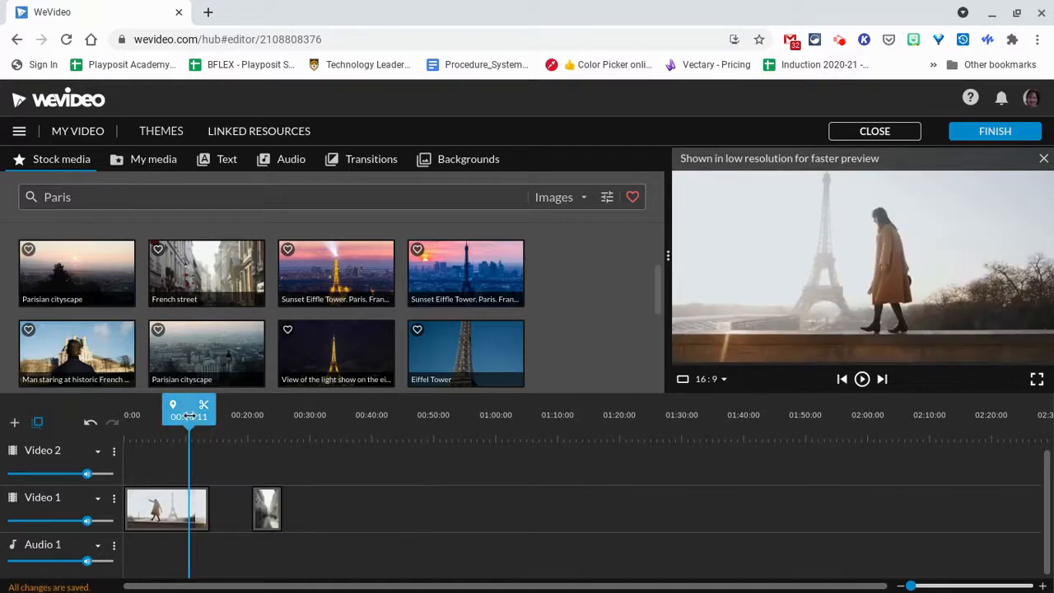
pyautogui.hscroll(1, 186, 413)
pyautogui.moveTo(184, 405); pyautogui.dragTo(165, 406)
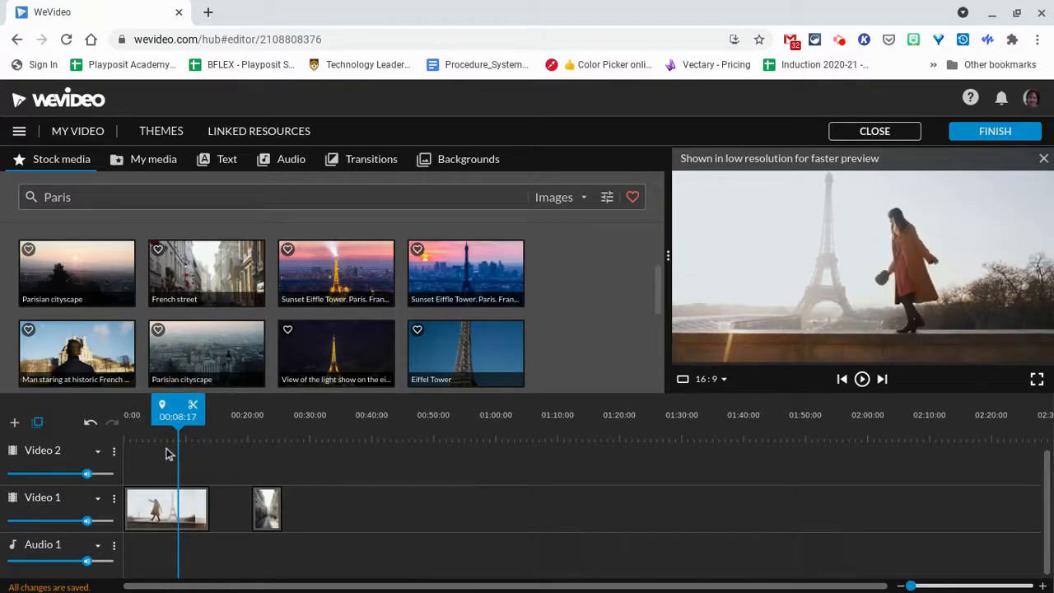
pyautogui.click(183, 405)
pyautogui.moveTo(183, 405); pyautogui.dragTo(170, 405)
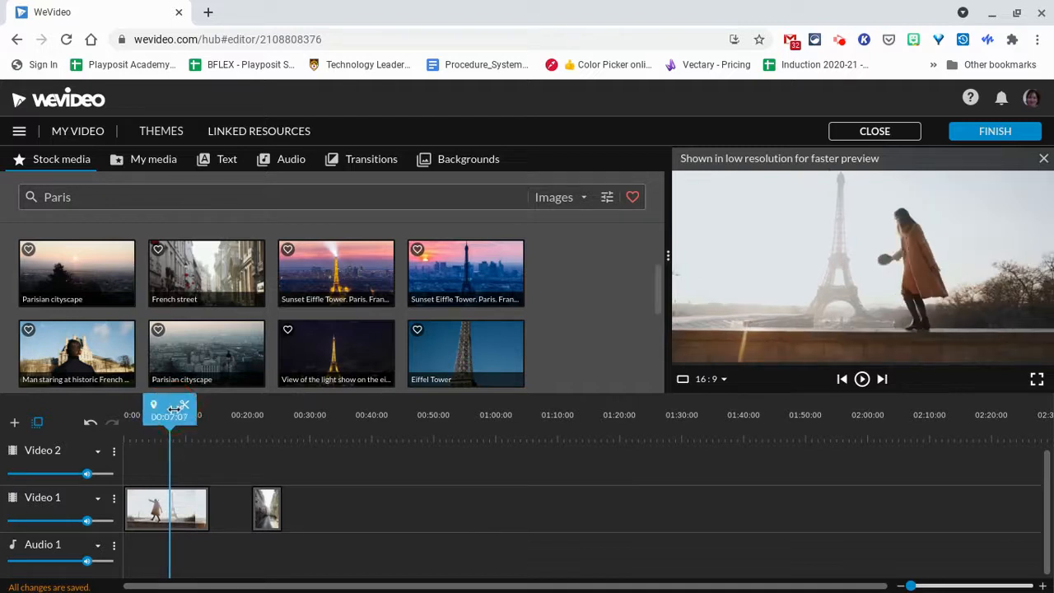
pyautogui.click(183, 516)
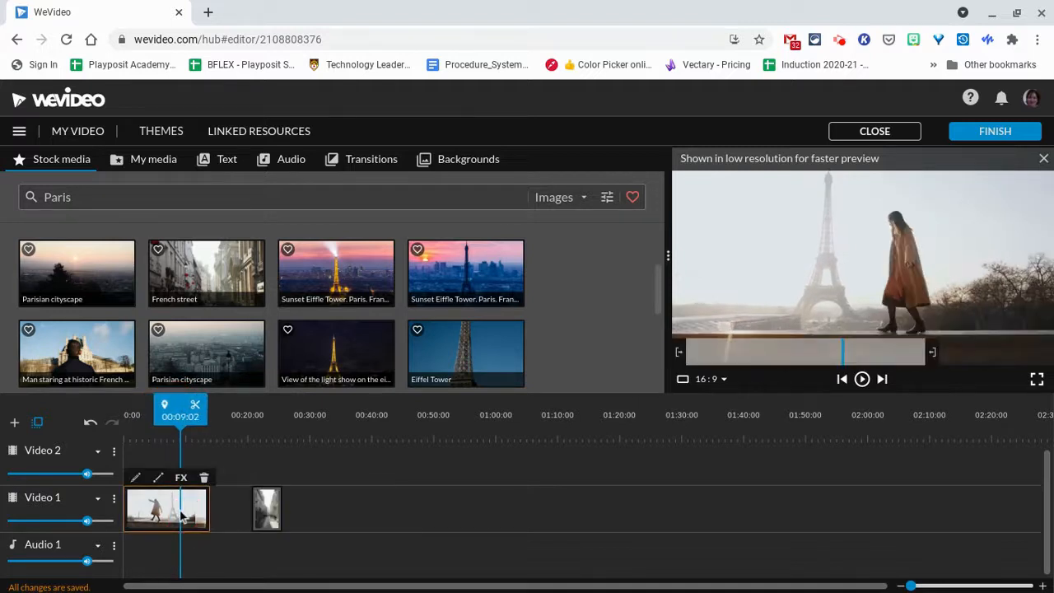
pyautogui.moveTo(175, 401); pyautogui.dragTo(170, 403)
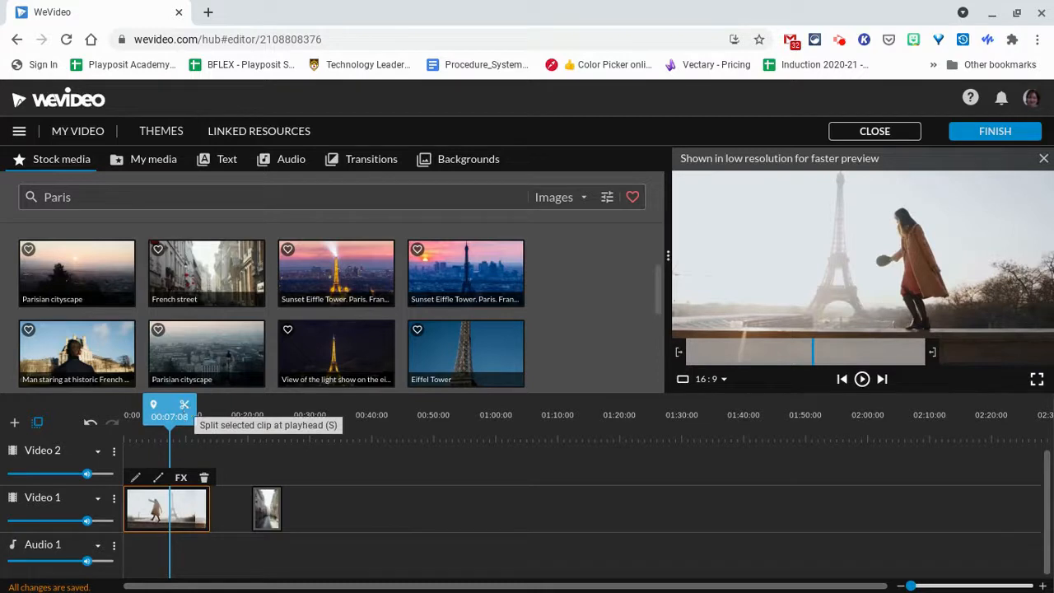
pyautogui.click(184, 407)
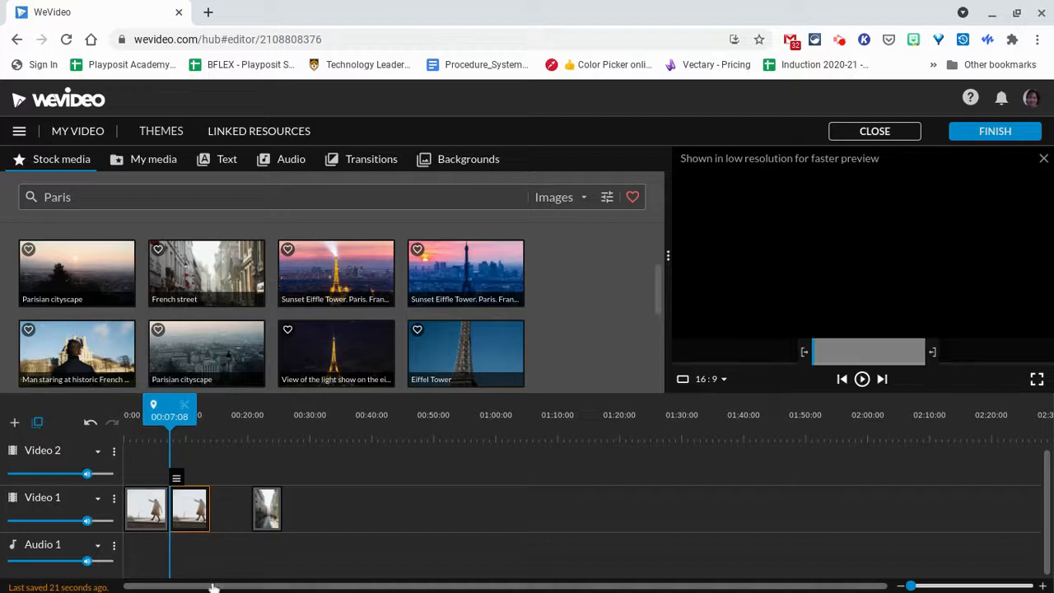
pyautogui.moveTo(194, 512); pyautogui.dragTo(200, 510)
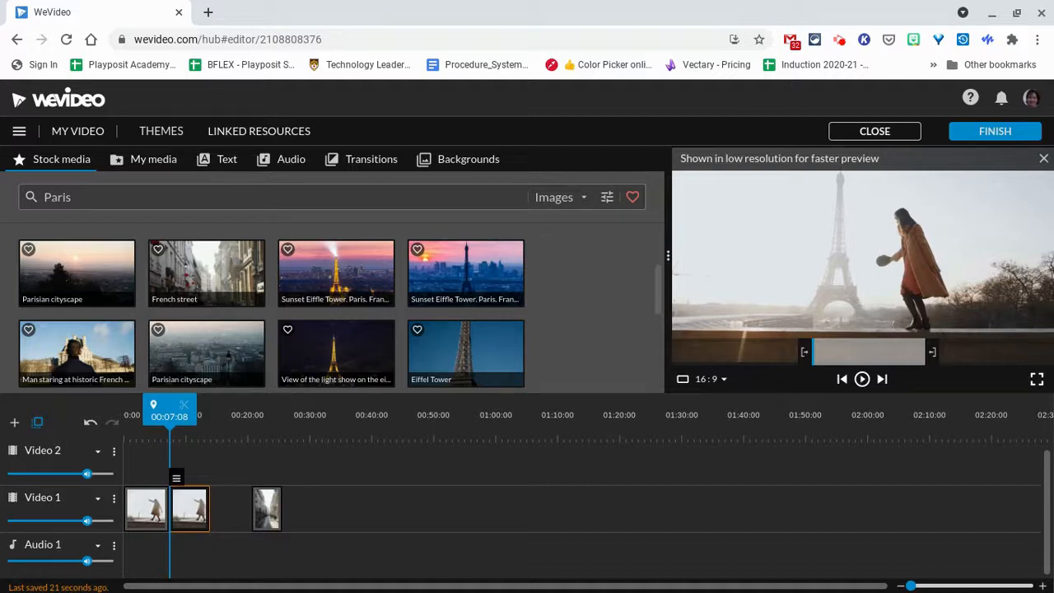
# Delete the second half of the split Eiffel Tower clip and move the street photo against the remaining clip at 00:07:08
pyautogui.press('Delete')
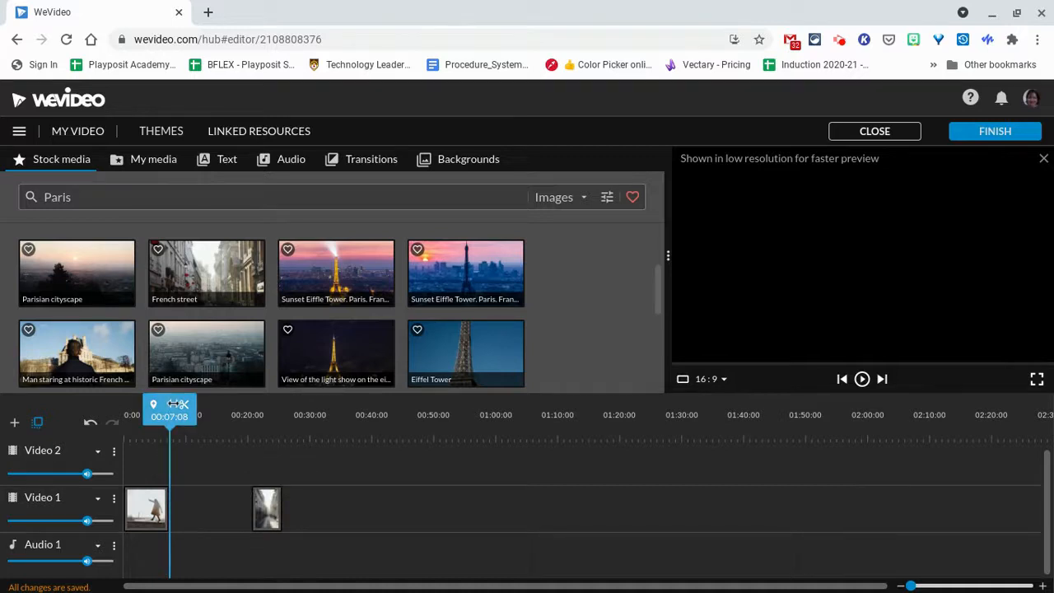
pyautogui.moveTo(257, 502); pyautogui.dragTo(170, 506)
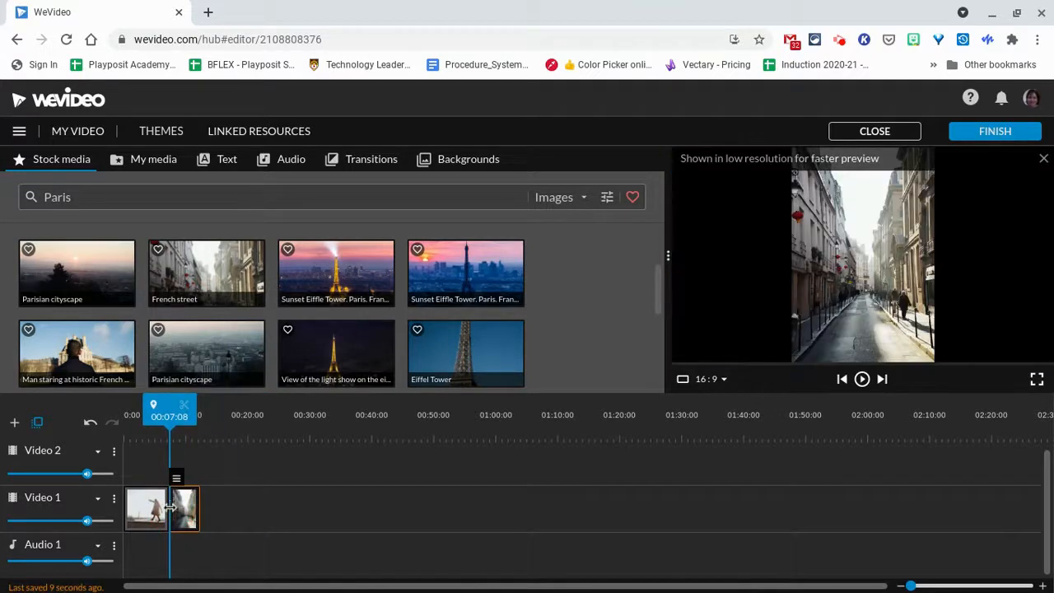
# Play the timeline across the join between the shortened Eiffel Tower clip and the street photo
pyautogui.moveTo(164, 405); pyautogui.dragTo(150, 406)
pyautogui.press('space')
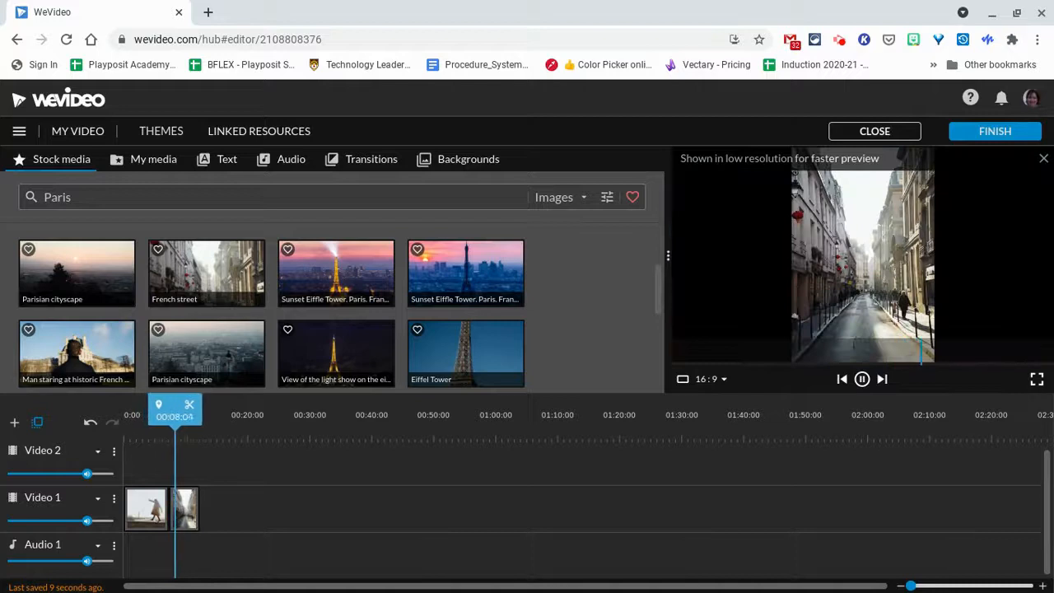
pyautogui.press('space')
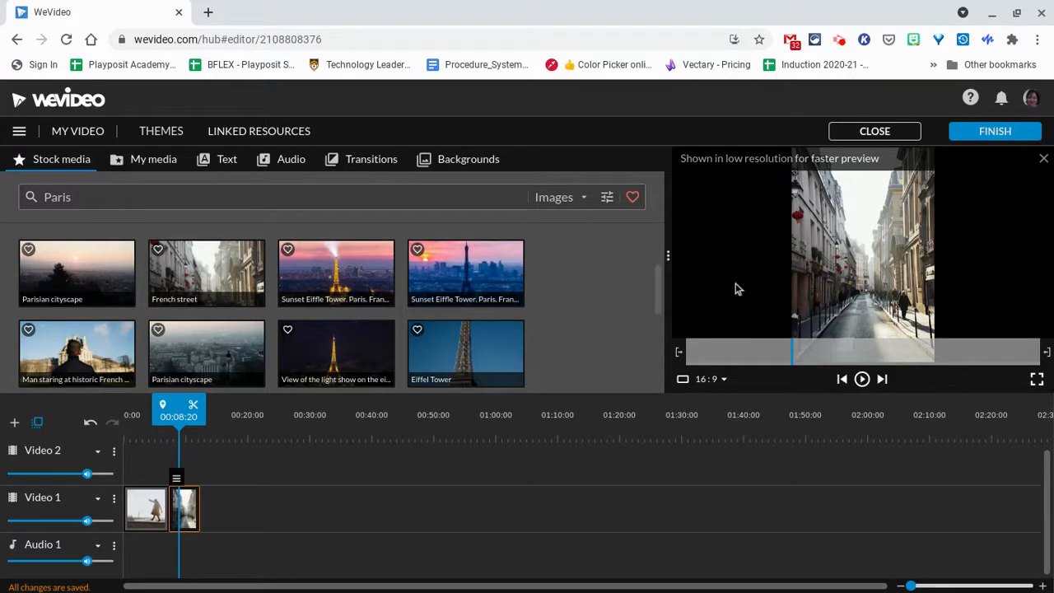
# Open the street photo for editing, fit it to the frame and reposition it at about x -15, y -1295
pyautogui.doubleClick(186, 509)
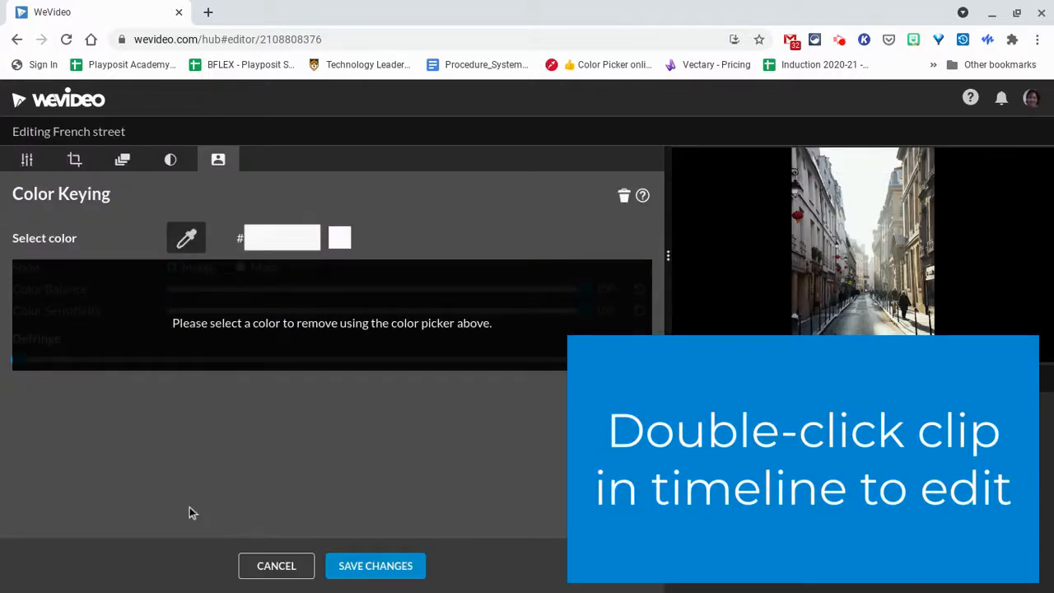
pyautogui.click(27, 160)
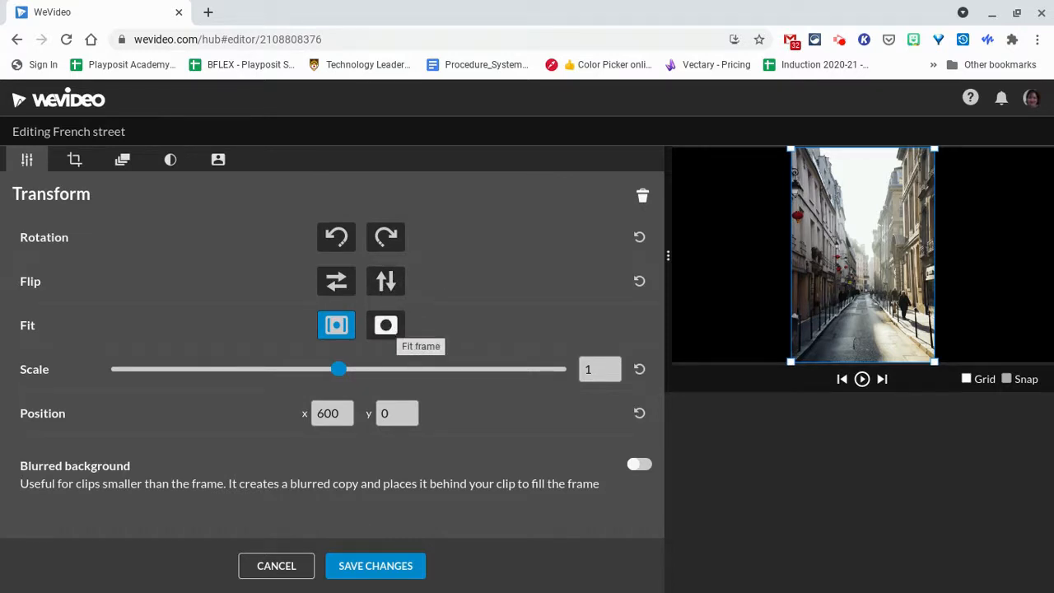
pyautogui.click(387, 326)
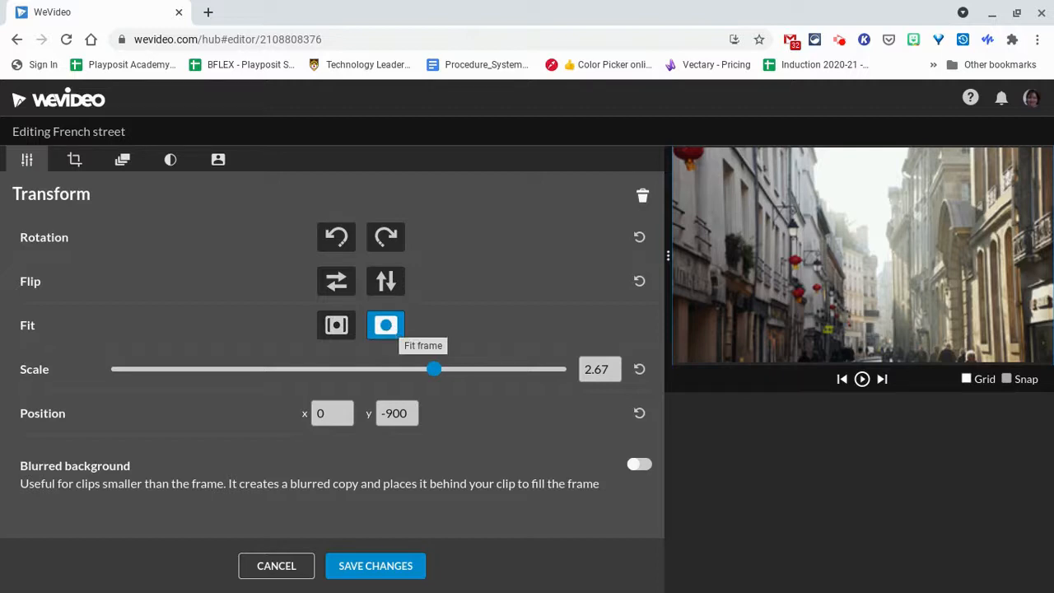
pyautogui.click(851, 260)
pyautogui.moveTo(851, 260); pyautogui.dragTo(850, 215)
pyautogui.moveTo(854, 253)
pyautogui.mouseDown()
pyautogui.moveTo(853, 233)
pyautogui.moveTo(862, 248)
pyautogui.mouseUp()
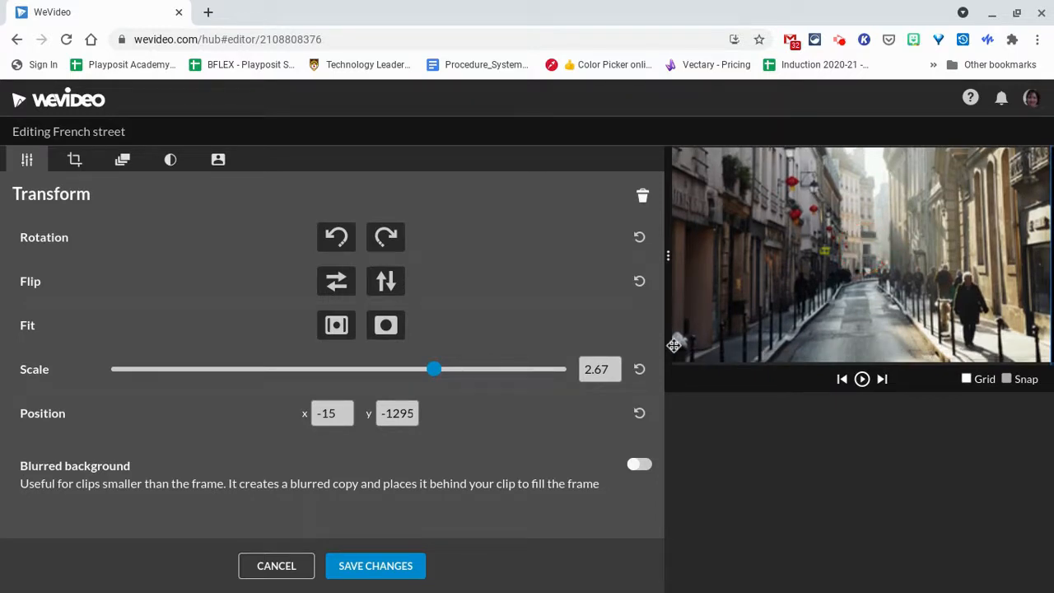
# Check the photo's crop settings and set its animation start position lower on the street, at about x -114, y -1799
pyautogui.click(75, 160)
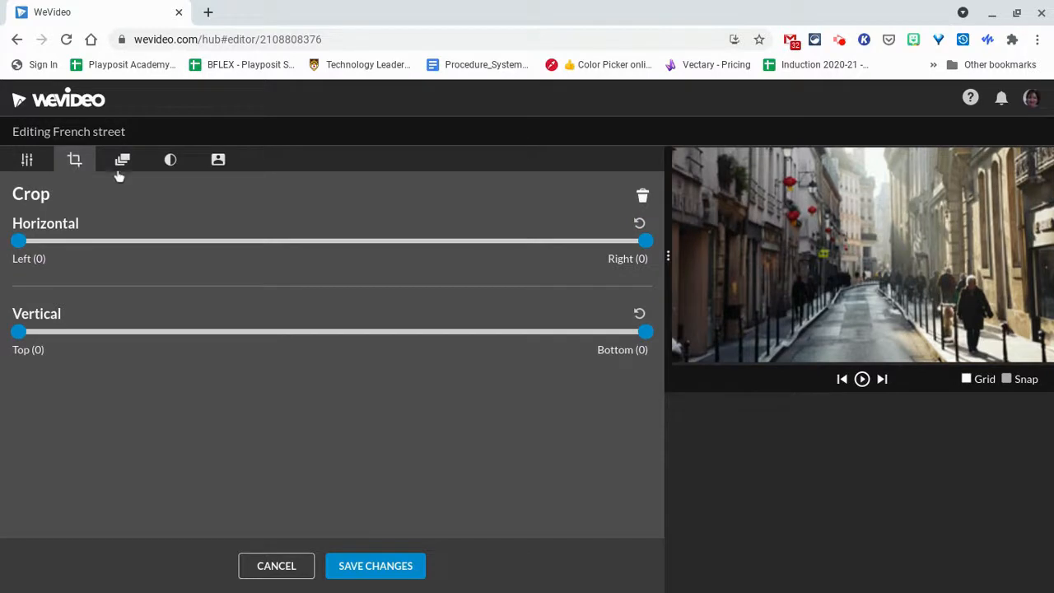
pyautogui.click(121, 164)
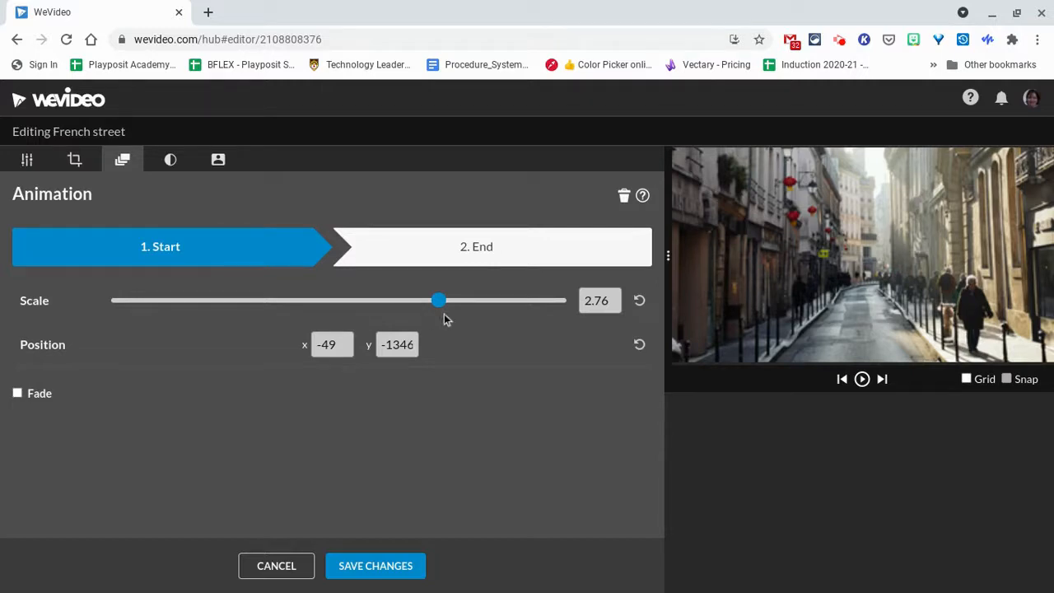
pyautogui.moveTo(736, 305); pyautogui.dragTo(723, 226)
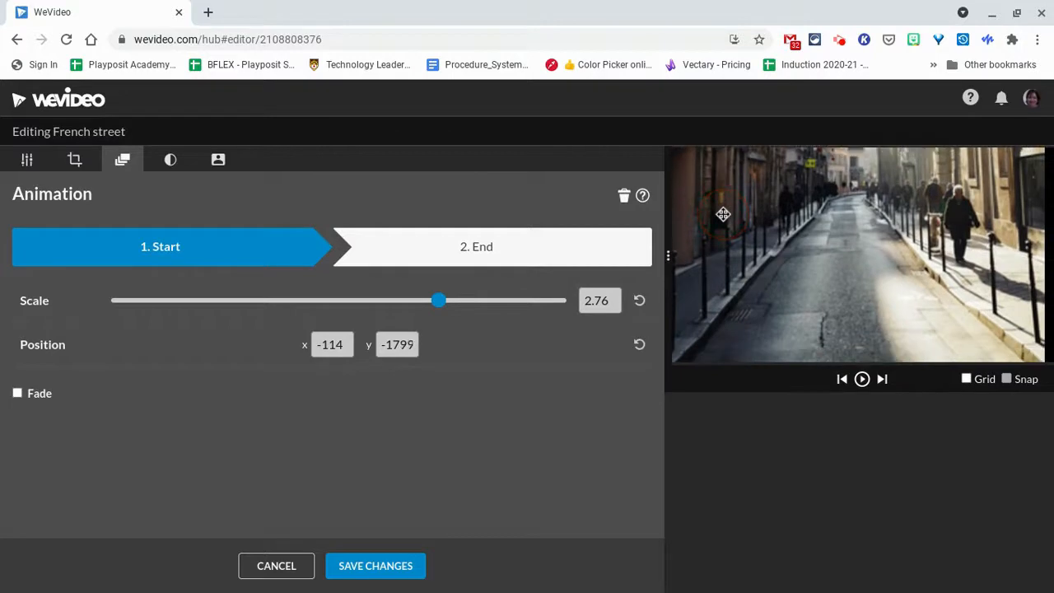
# Set the photo's animation end position higher up the street, at about x -2, y -1008, and compare the start and end views
pyautogui.click(406, 243)
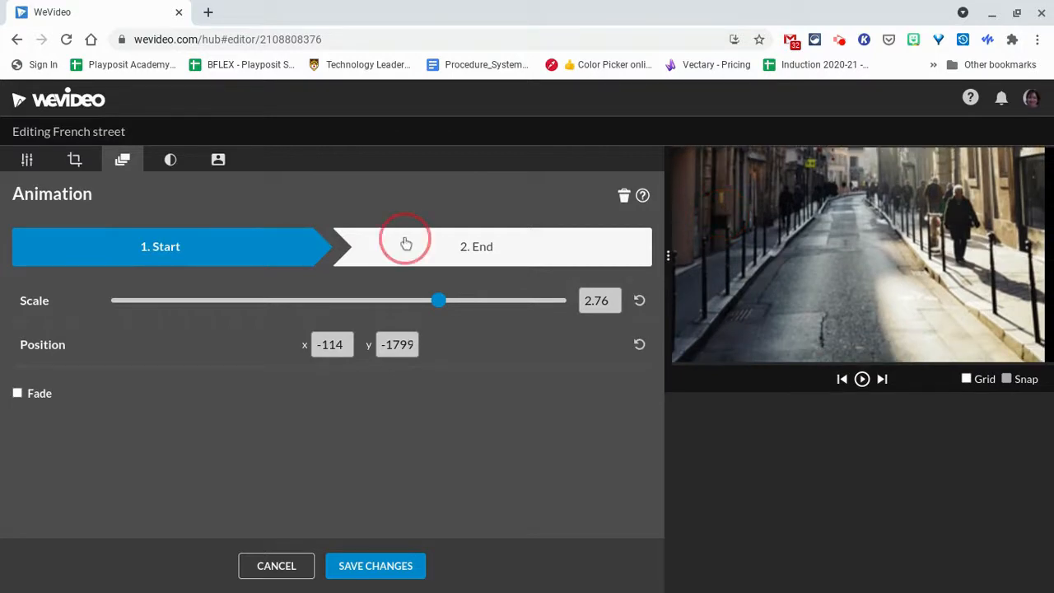
pyautogui.moveTo(907, 302); pyautogui.dragTo(917, 371)
pyautogui.click(315, 262)
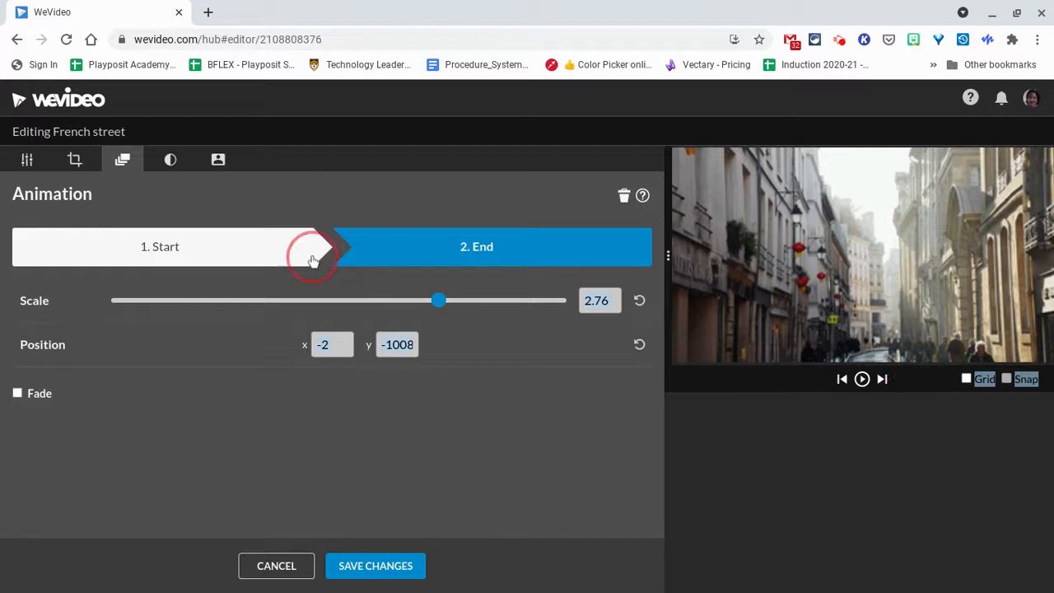
pyautogui.click(450, 264)
# Review the street photo's Color and Color Keying settings and save the photo edits
pyautogui.click(170, 161)
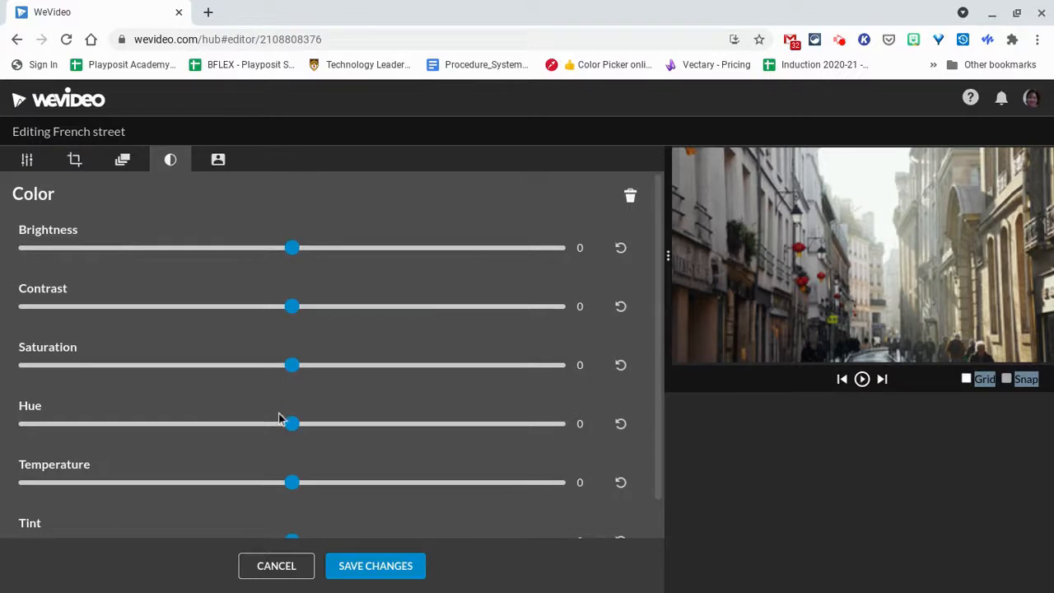
pyautogui.click(217, 162)
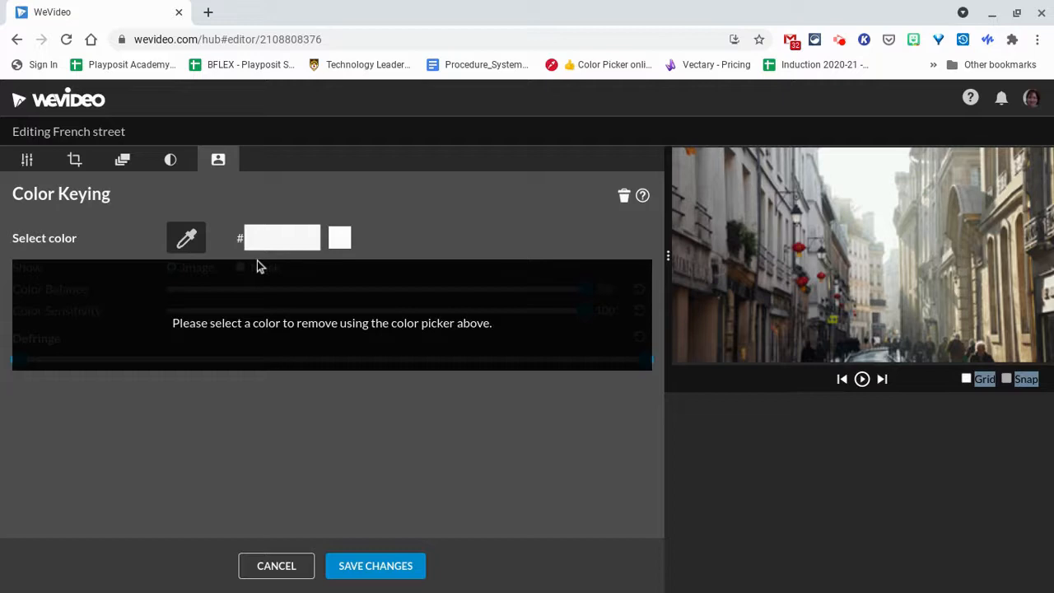
pyautogui.click(383, 574)
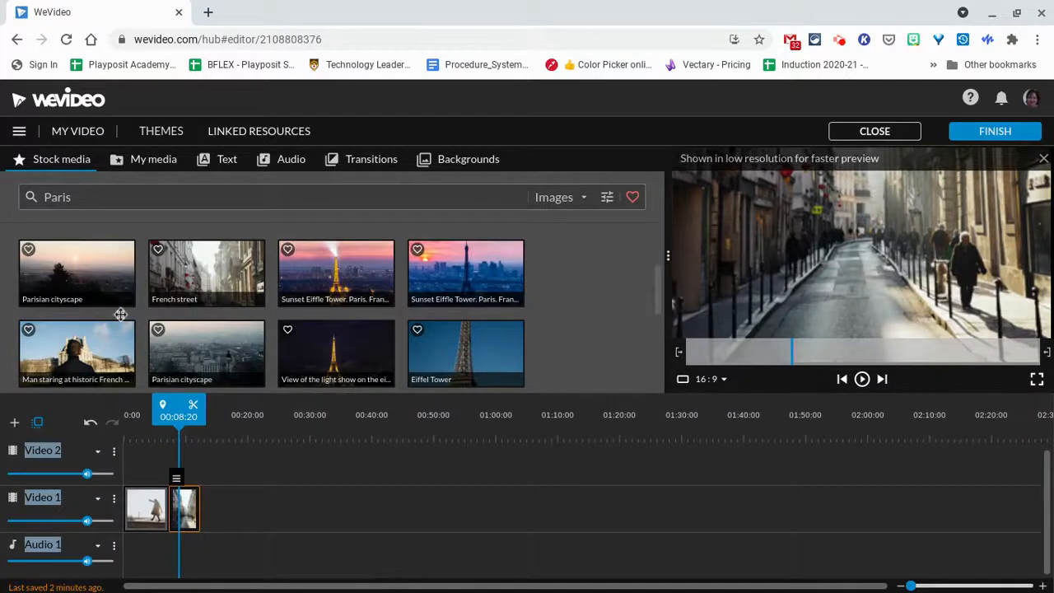
# Play the timeline from about 00:05:04 to preview the Eiffel Tower clip leading into the animated street photo
pyautogui.moveTo(174, 401); pyautogui.dragTo(153, 409)
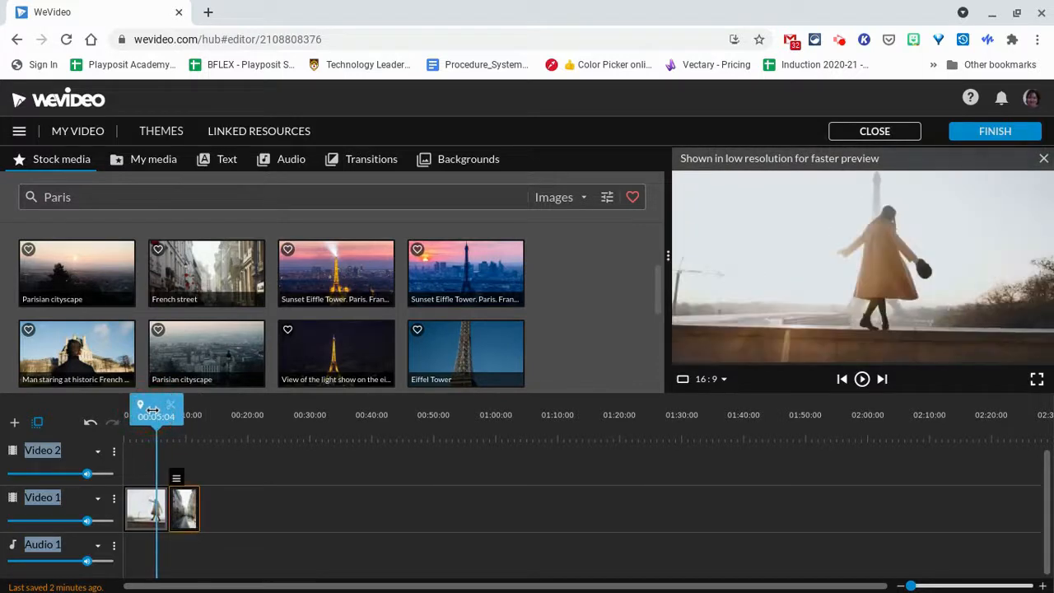
pyautogui.press('space')
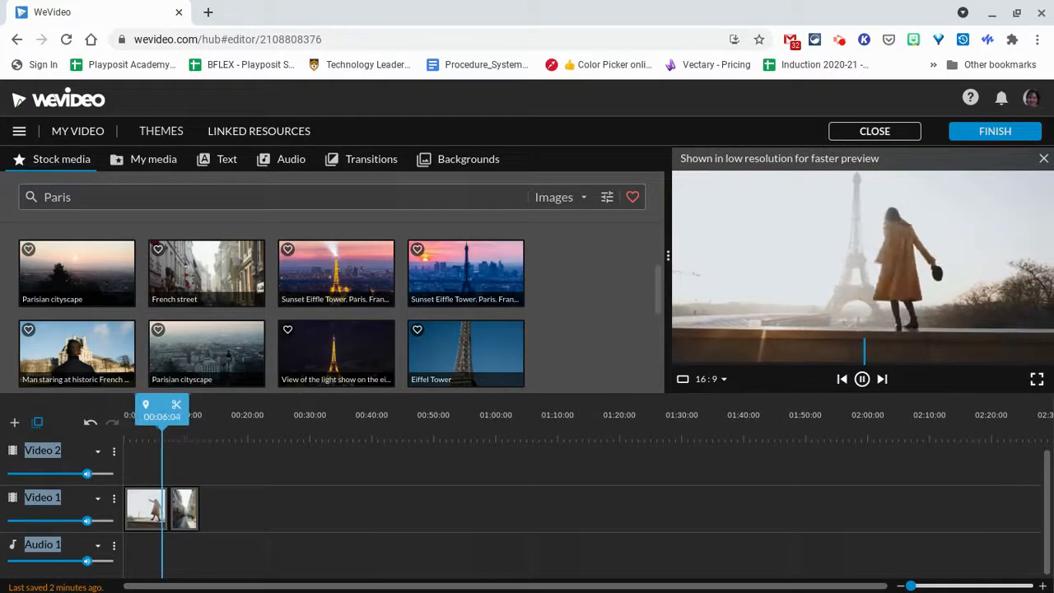